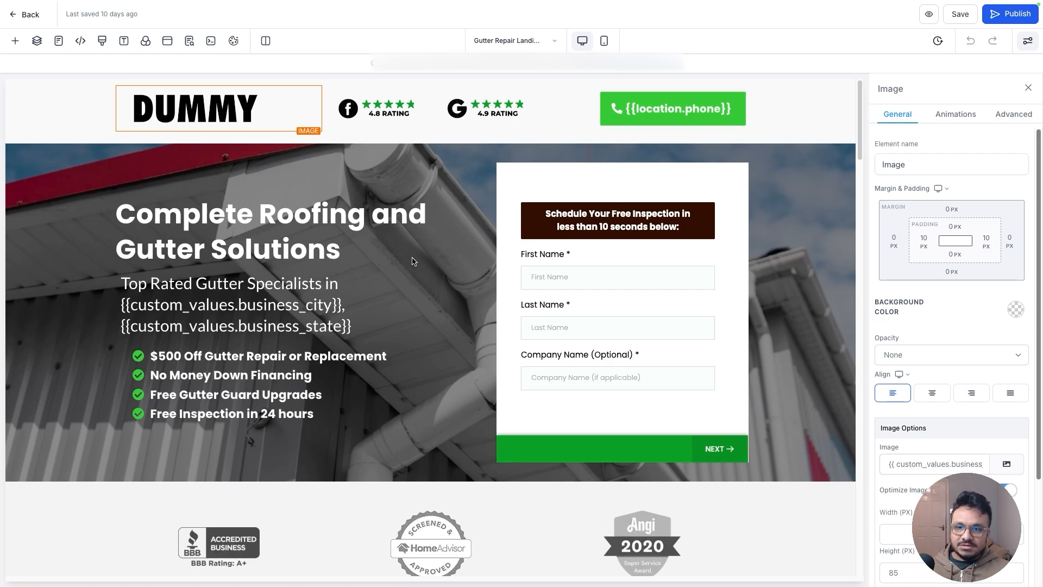
# Look through the whole gutter repair landing page, from the header to the customer reviews
pyautogui.scroll(-15, 640, 126)
pyautogui.scroll(-5, 403, 267)
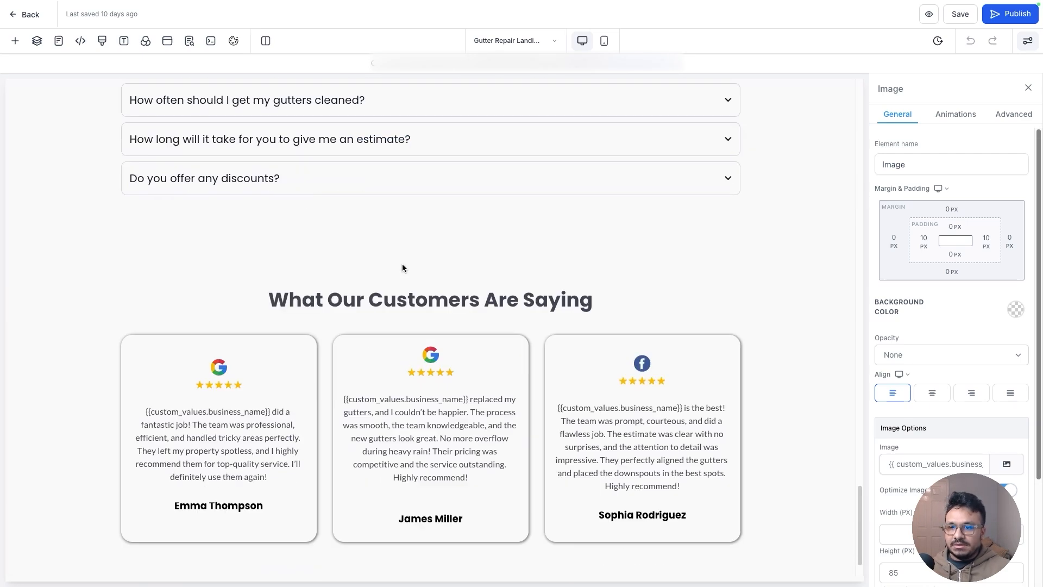
pyautogui.scroll(20, 403, 266)
pyautogui.scroll(2, 402, 266)
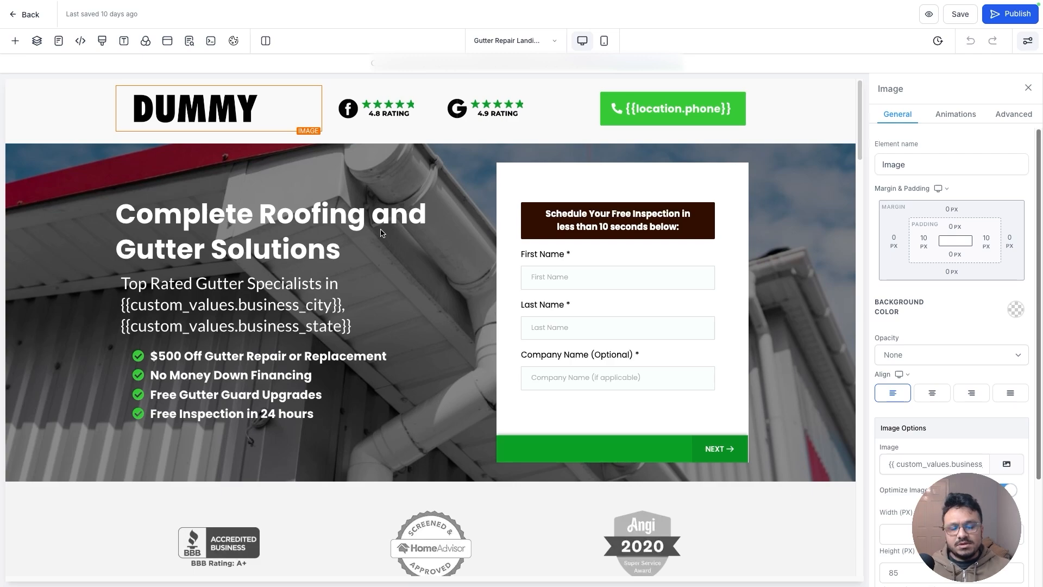
pyautogui.scroll(-15, 380, 233)
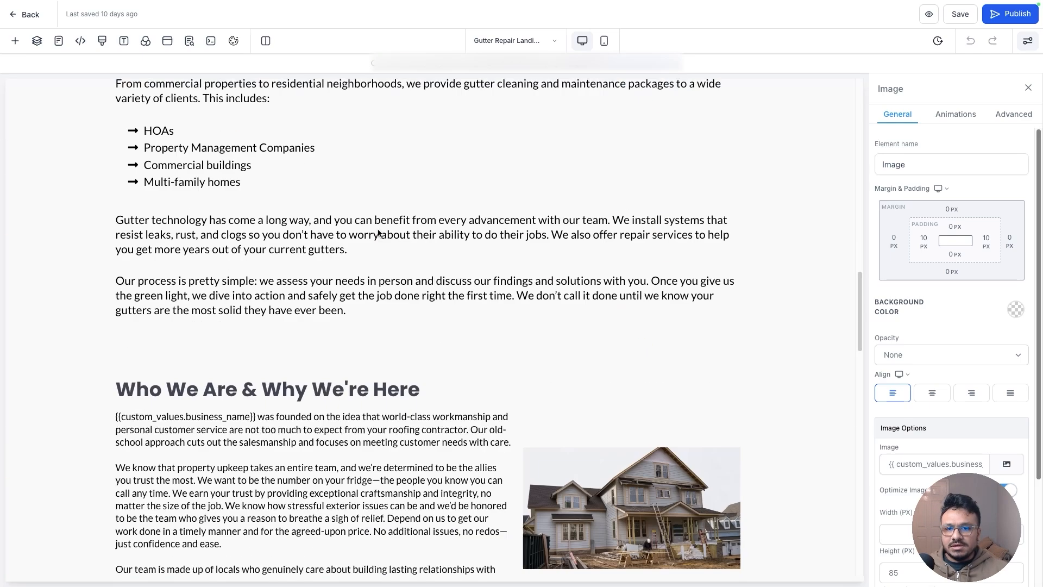
pyautogui.scroll(10, 378, 234)
pyautogui.scroll(5, 379, 232)
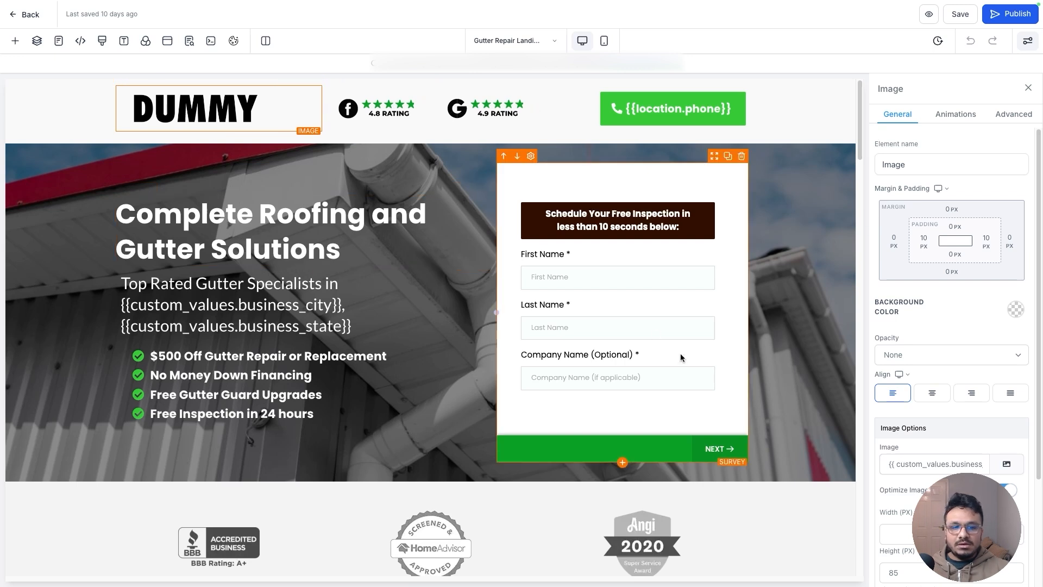
# Inspect the header phone button's settings and compare the header's mobile and desktop layouts
pyautogui.scroll(-2, 934, 410)
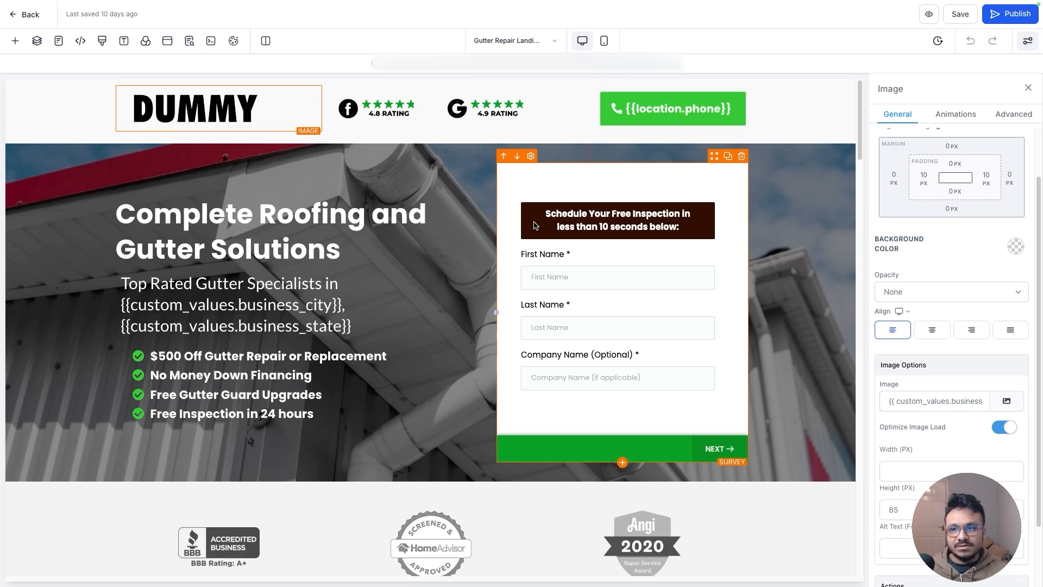
pyautogui.click(641, 124)
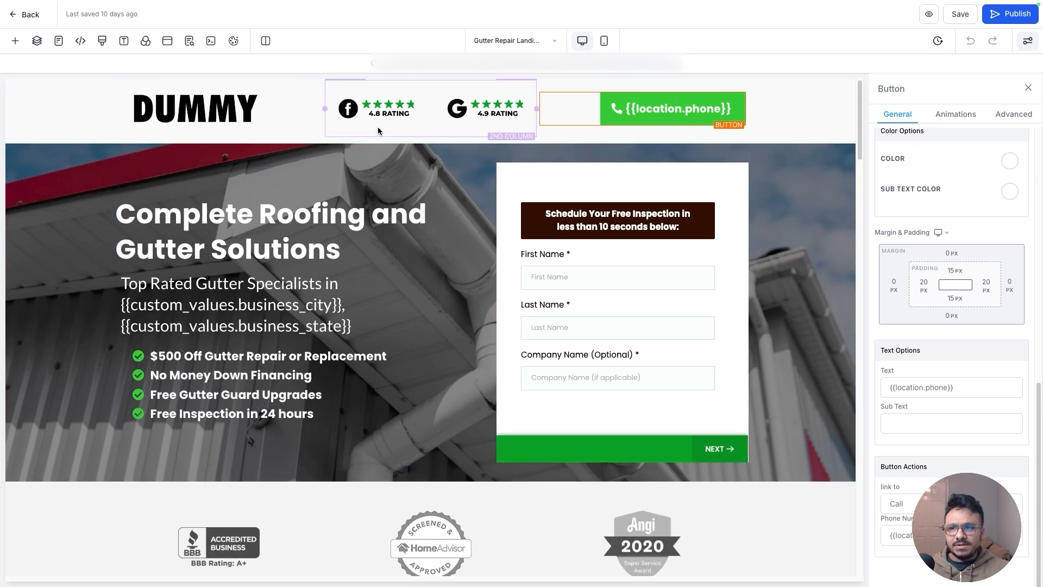
pyautogui.click(603, 43)
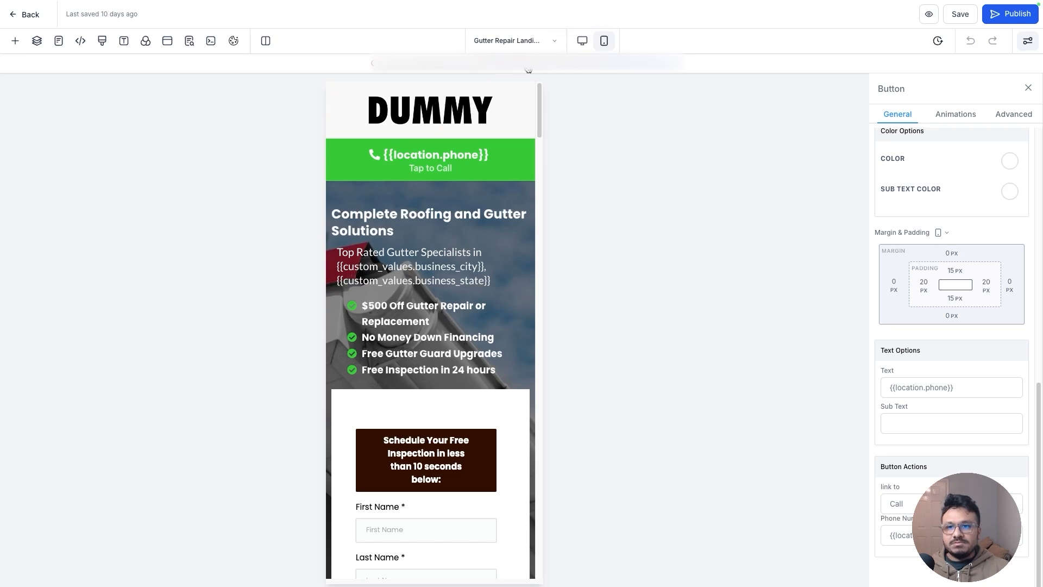
pyautogui.click(581, 42)
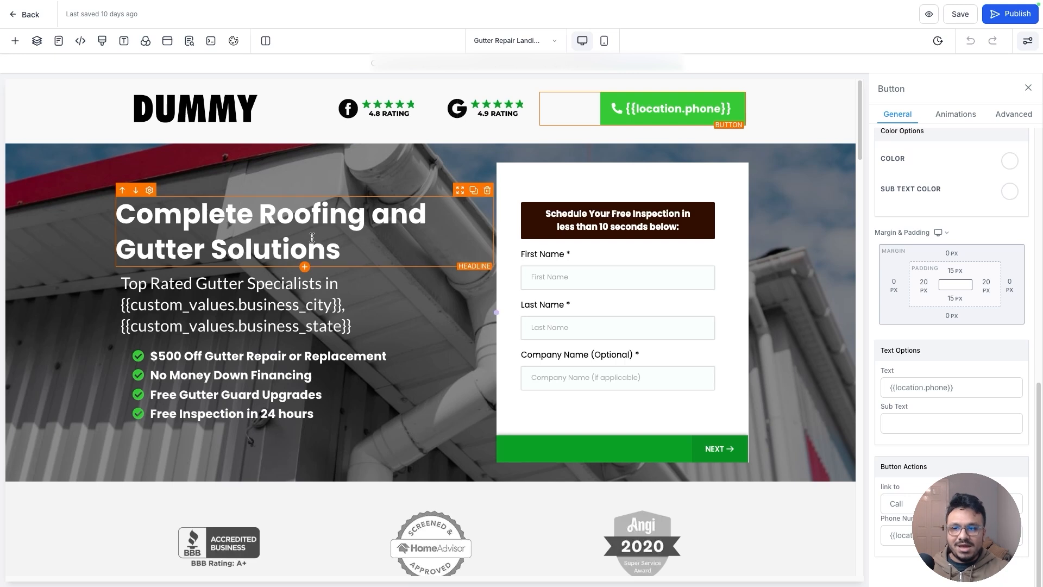
# Open the hero section's settings and compare its headline, benefit list and survey form in mobile and desktop layouts
pyautogui.click(305, 155)
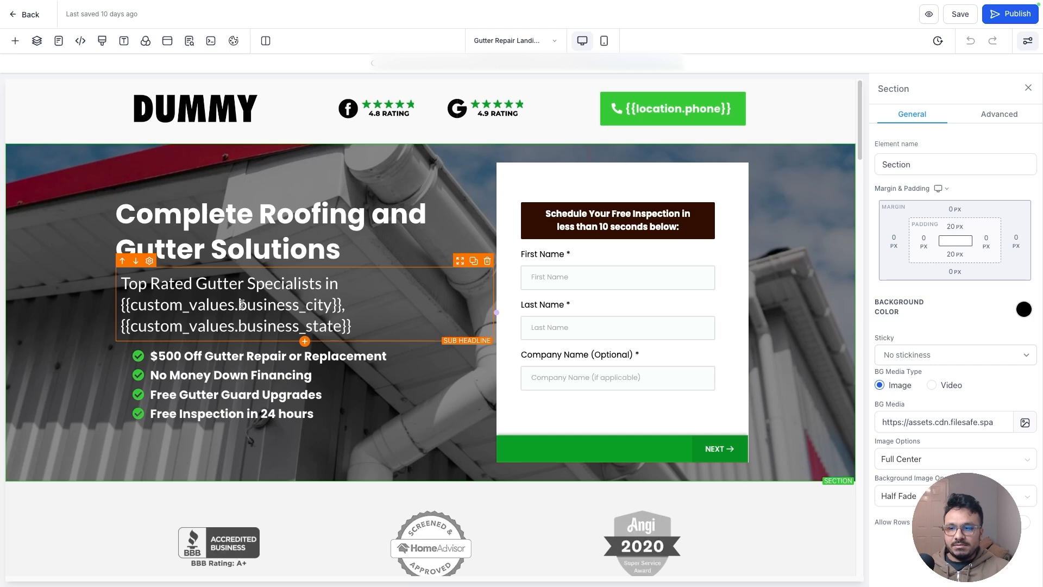
pyautogui.scroll(-3, 174, 379)
pyautogui.scroll(3, 173, 379)
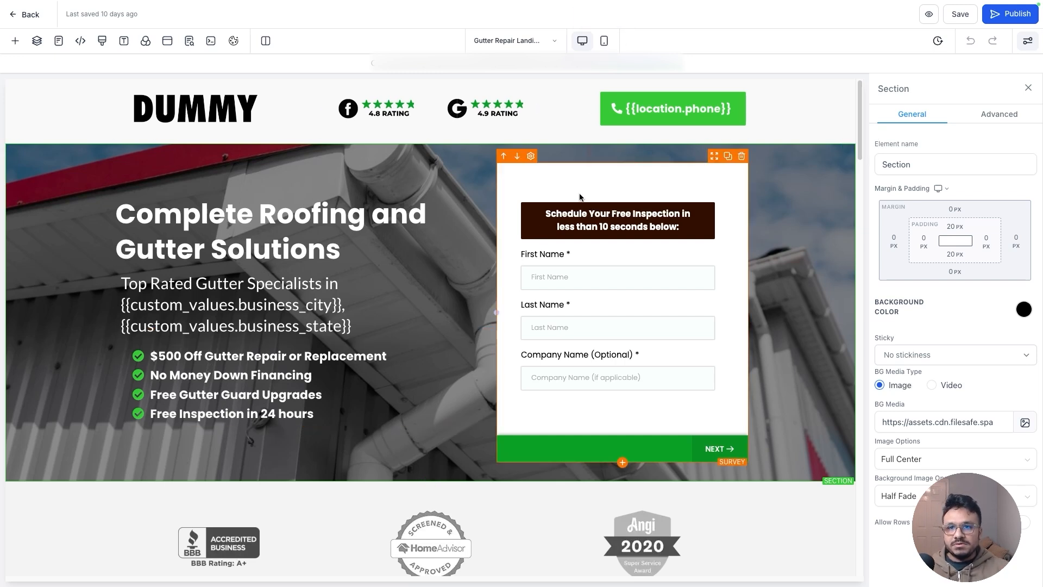
pyautogui.click(601, 50)
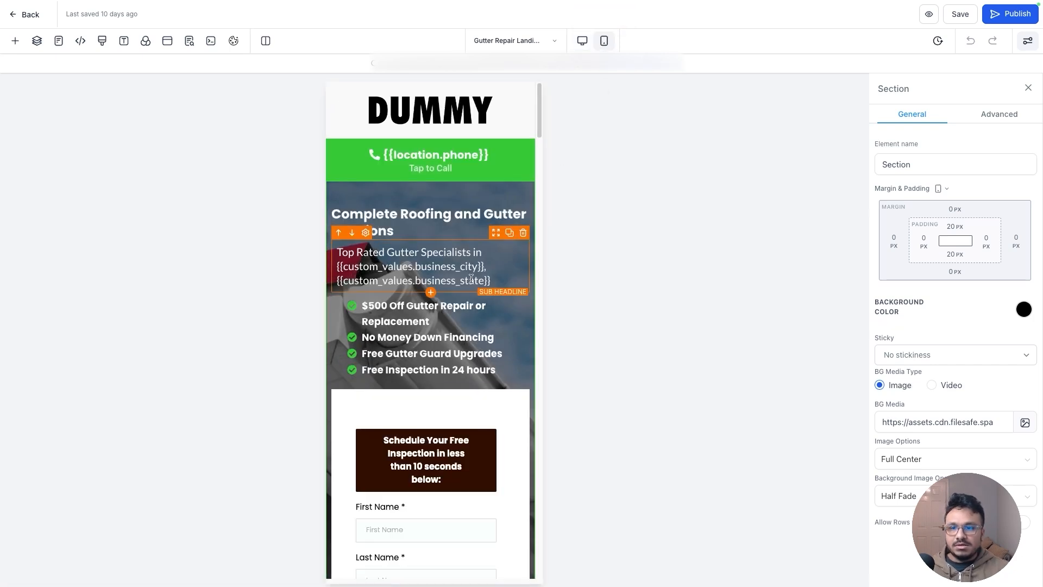
pyautogui.click(582, 41)
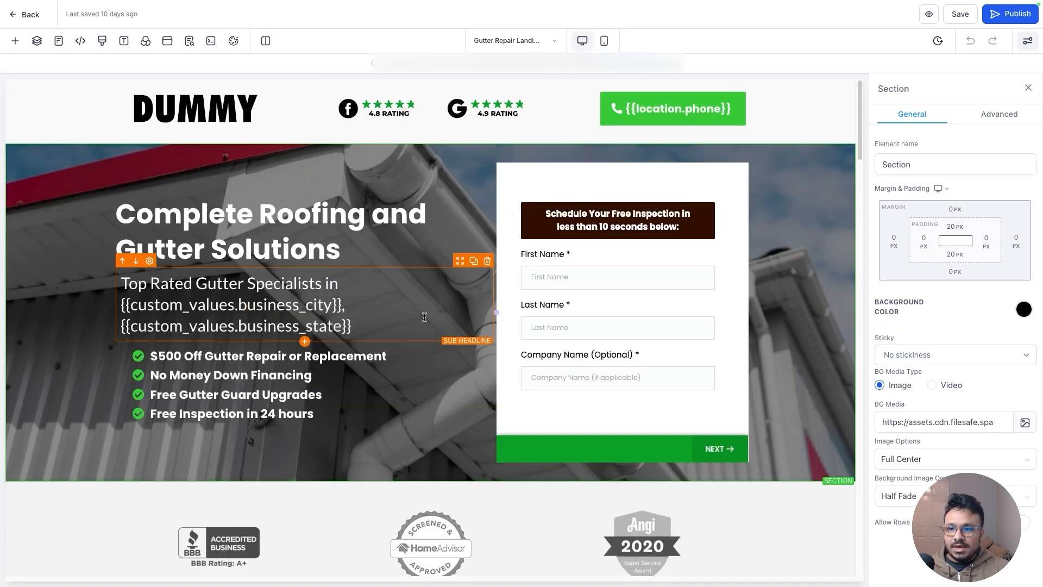
pyautogui.click(604, 42)
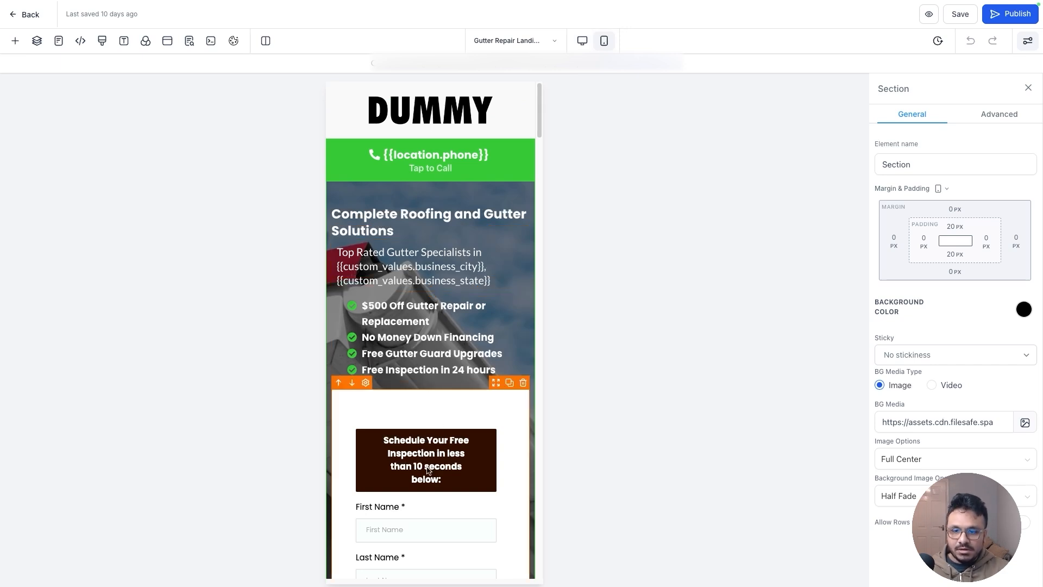
pyautogui.click(582, 42)
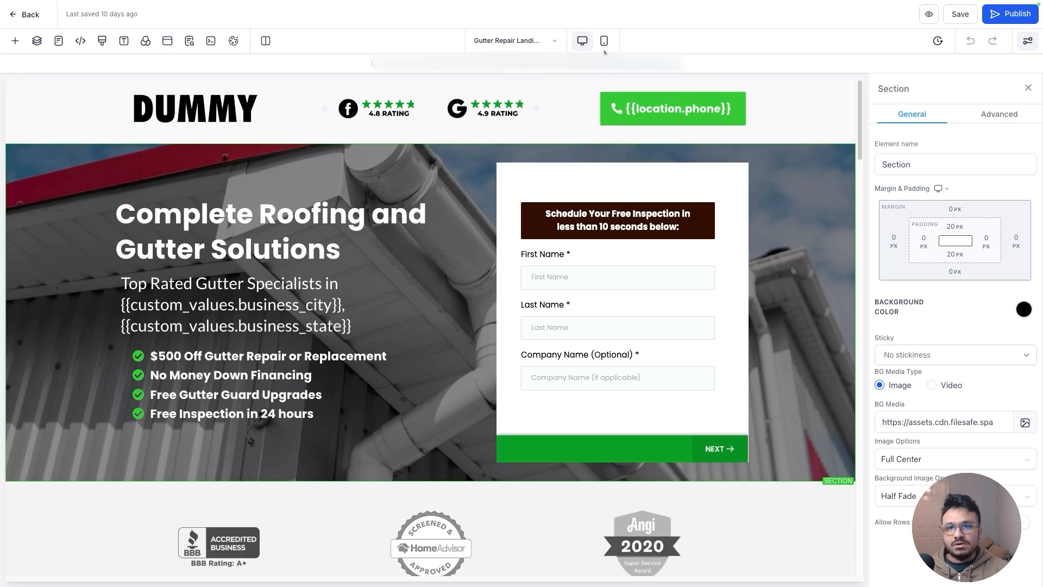
# Examine the hero survey form together with the BBB, HomeAdvisor and Angi trust badges below it
pyautogui.scroll(-1, 601, 252)
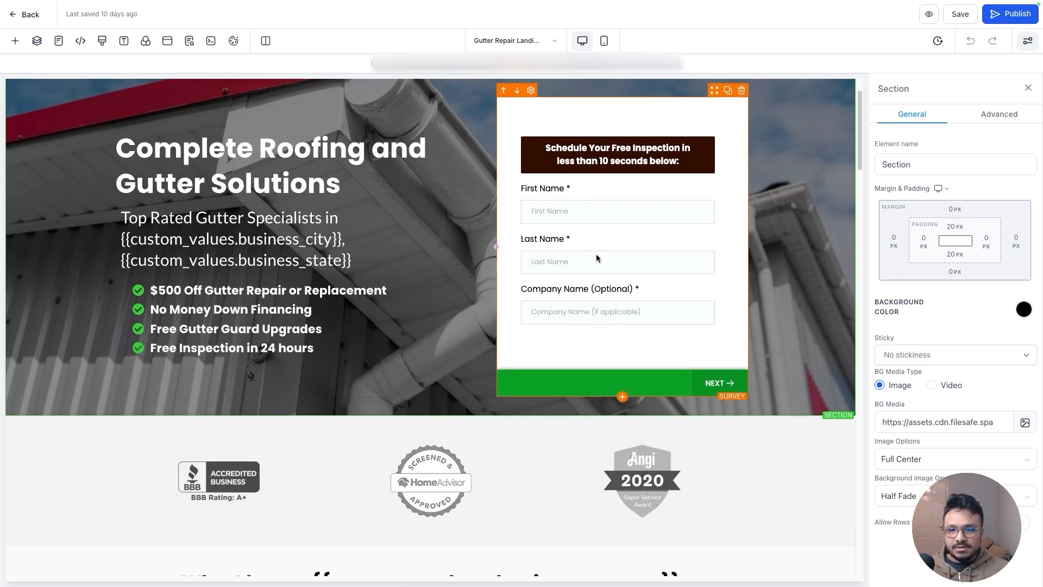
pyautogui.scroll(1, 412, 198)
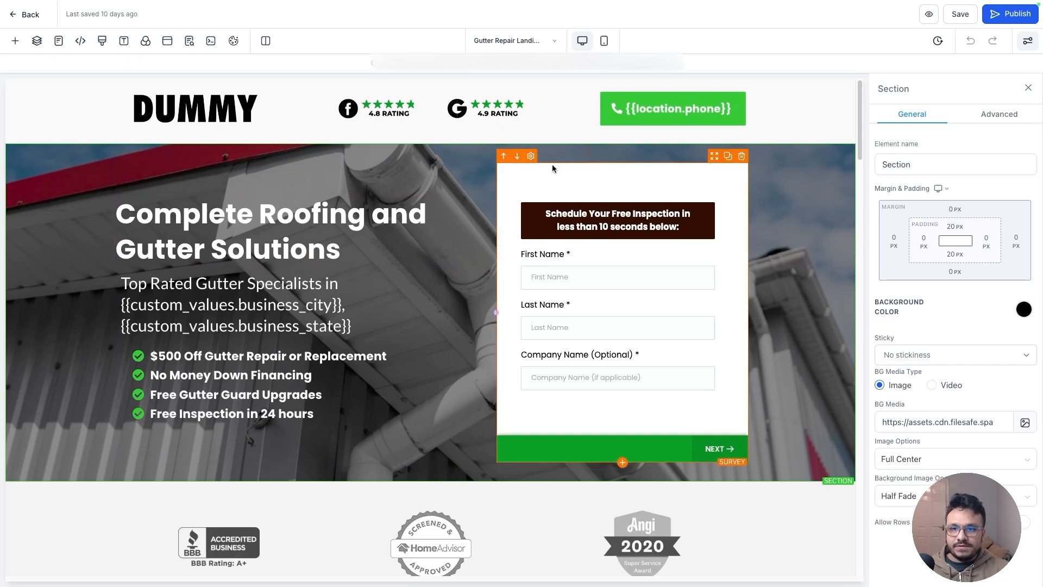
pyautogui.scroll(-5, 347, 239)
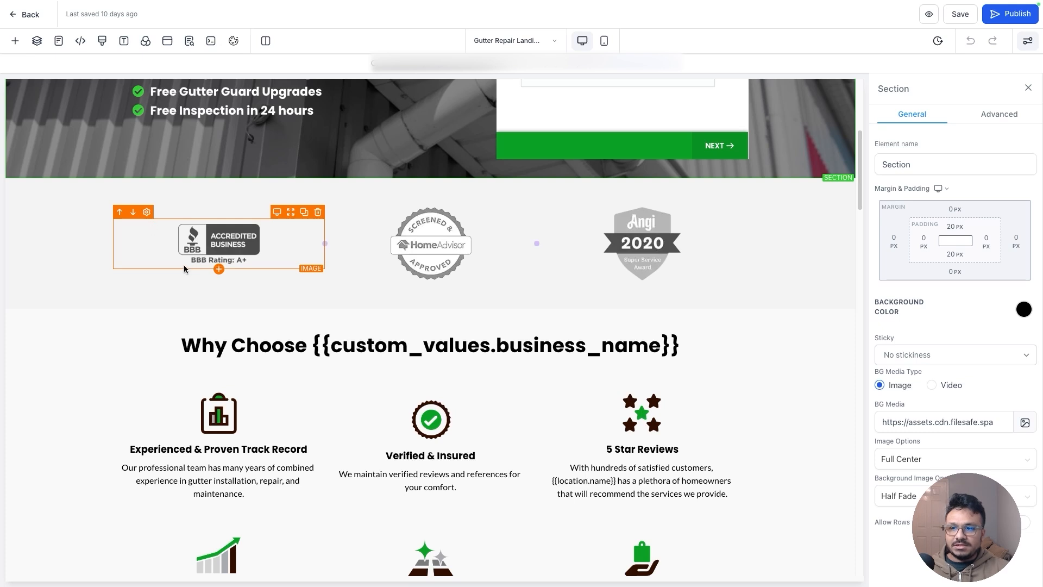
pyautogui.scroll(5, 522, 255)
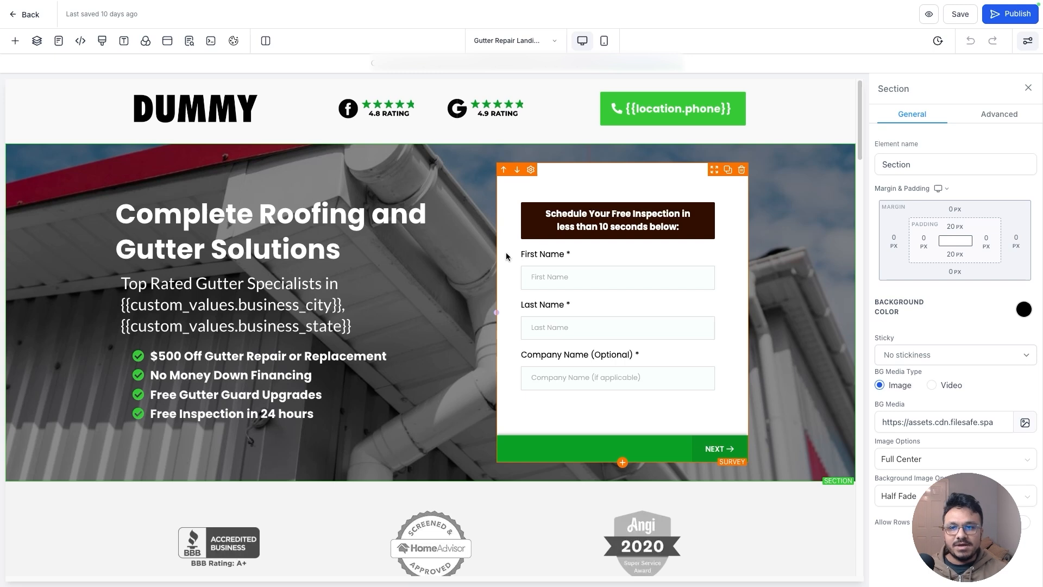
pyautogui.scroll(-2, 271, 353)
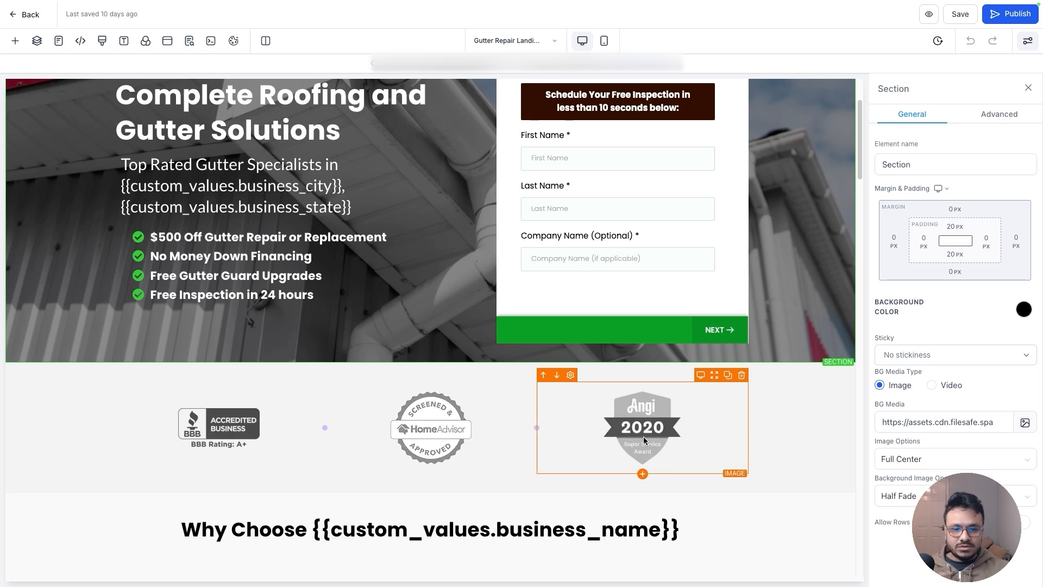
pyautogui.scroll(2, 644, 438)
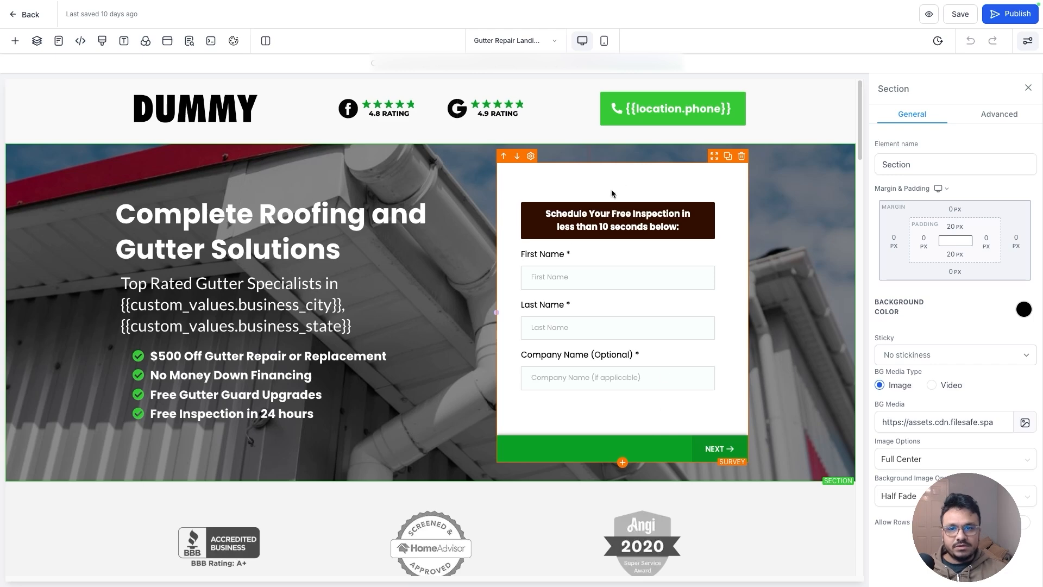
# Examine how the Why Choose section presents its benefit columns beneath the trust badges
pyautogui.scroll(-5, 511, 322)
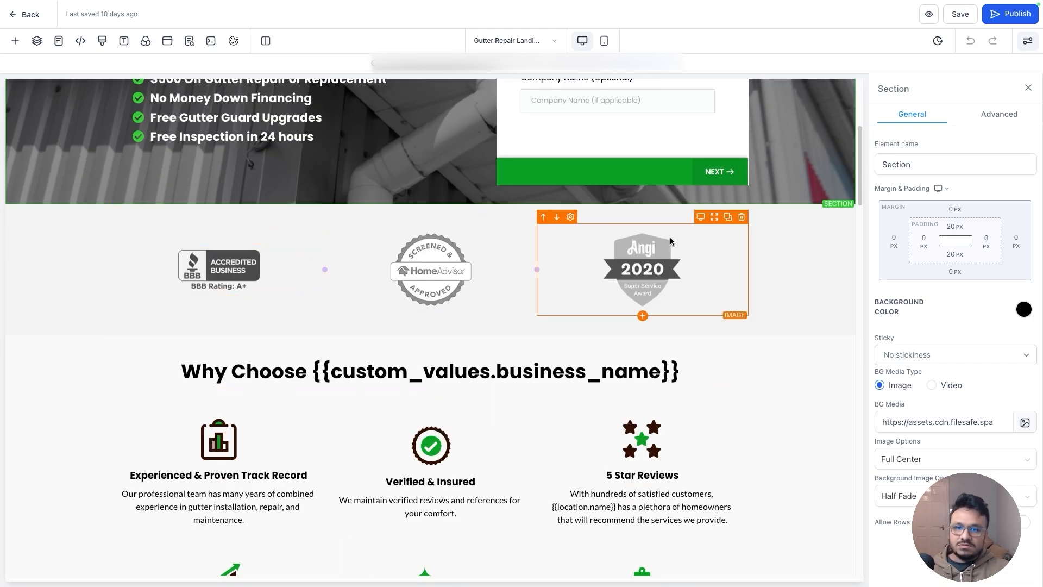
pyautogui.scroll(-2, 672, 241)
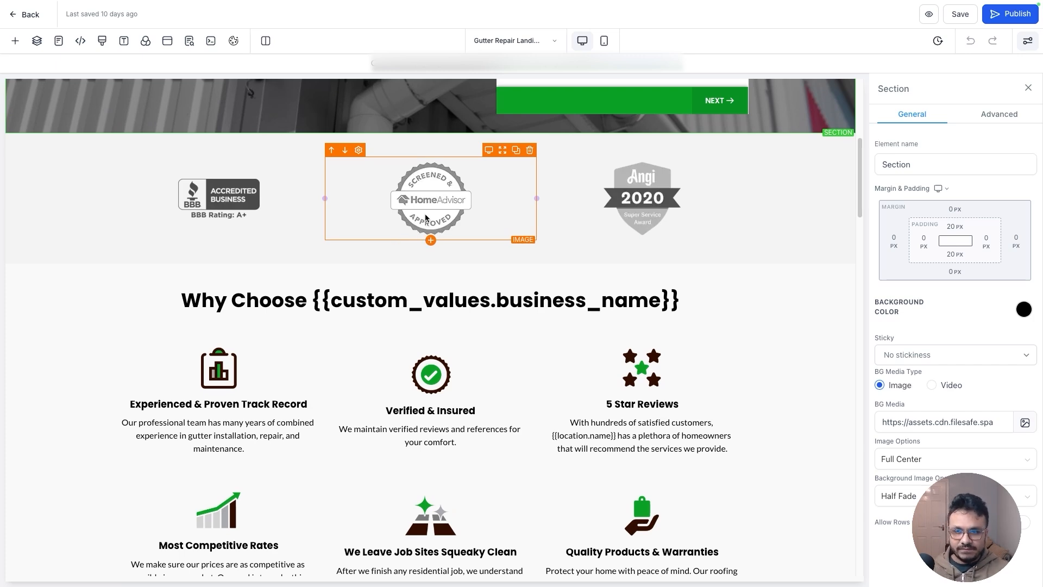
pyautogui.scroll(-4, 642, 206)
pyautogui.scroll(3, 487, 250)
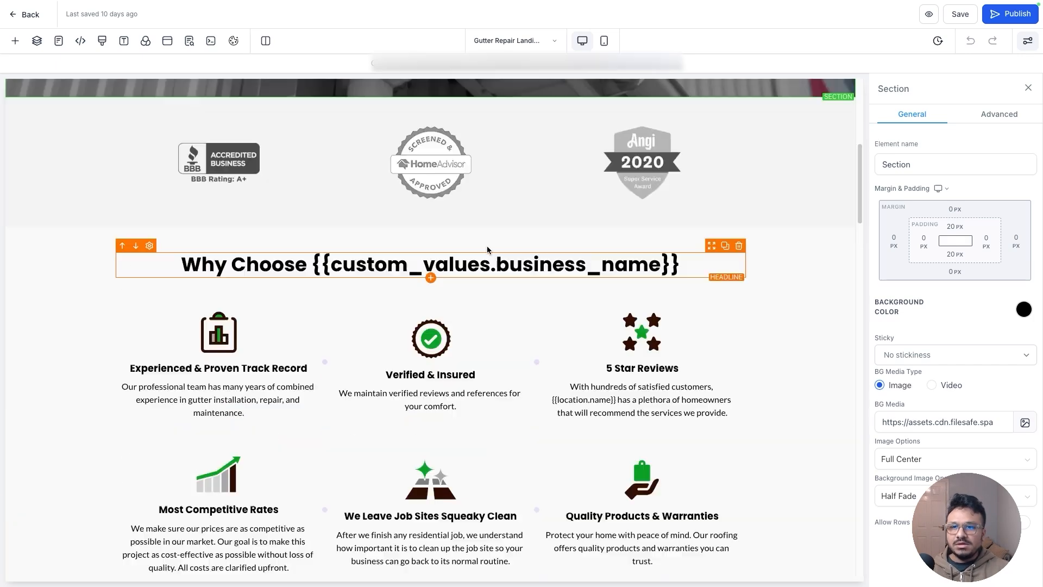
pyautogui.scroll(2, 487, 250)
pyautogui.scroll(-2, 427, 225)
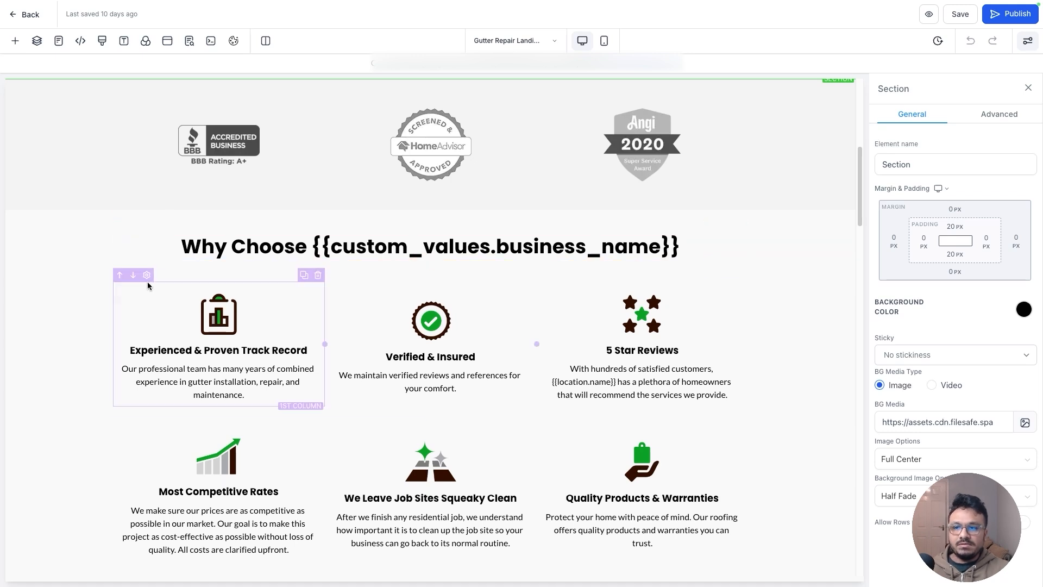
pyautogui.scroll(-2, 148, 286)
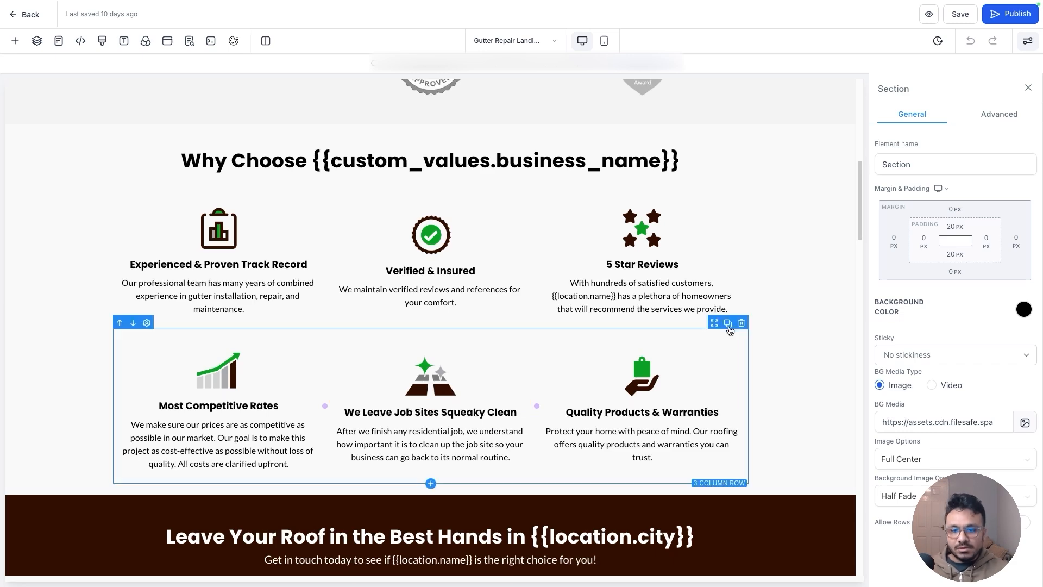
pyautogui.scroll(5, 774, 313)
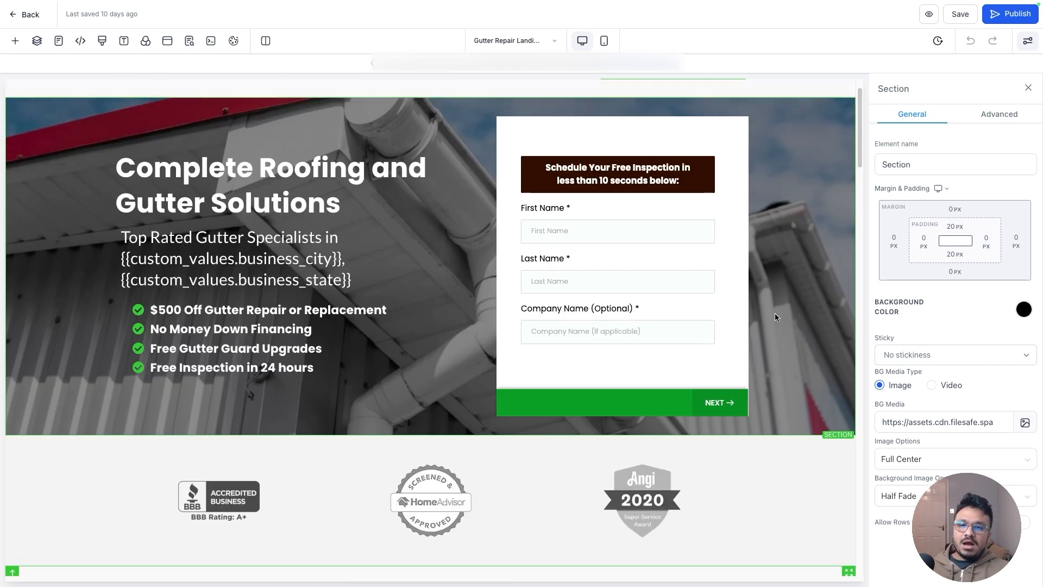
pyautogui.scroll(1, 775, 317)
pyautogui.scroll(-6, 677, 340)
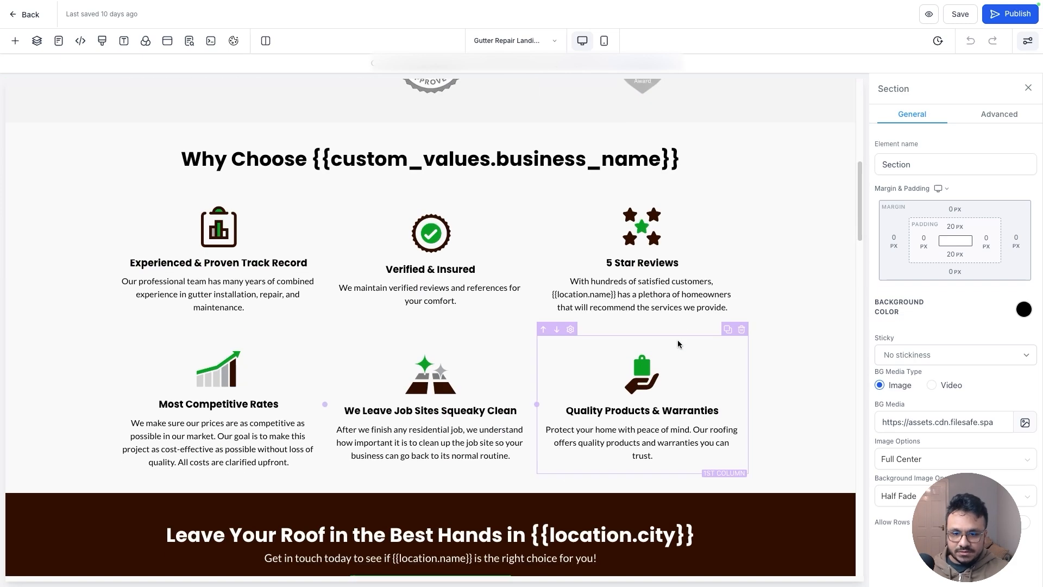
pyautogui.scroll(-1, 674, 343)
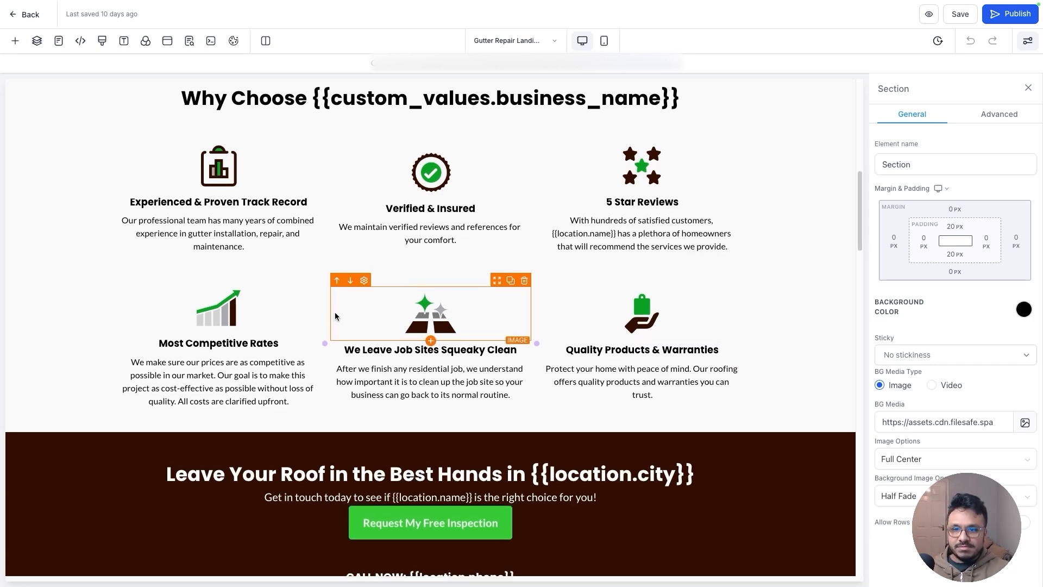
# Review the call-to-action banners and the Gutter Maintenance and Who We Are sections between them
pyautogui.scroll(-2, 336, 316)
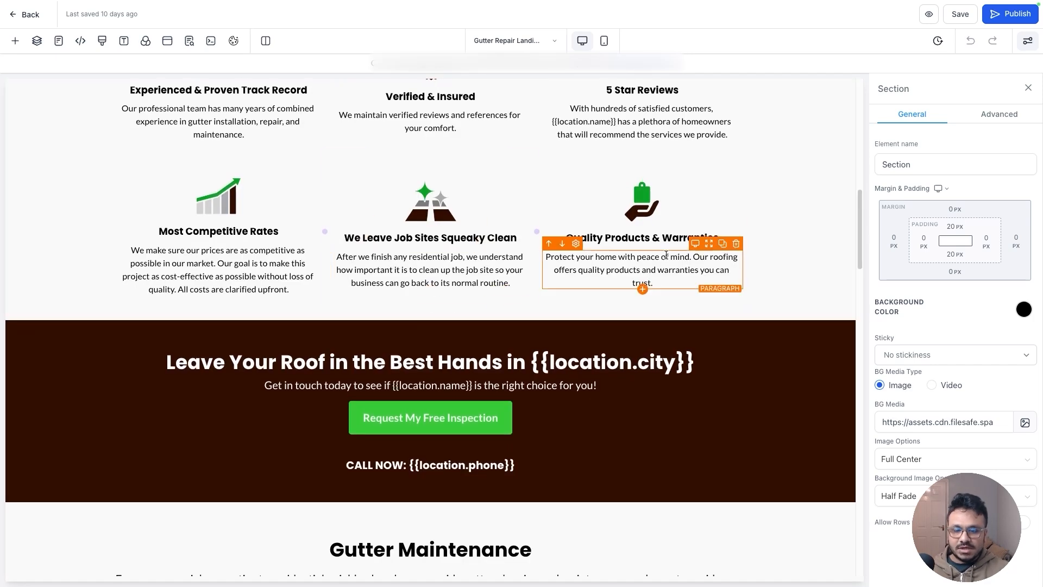
pyautogui.scroll(-2, 366, 267)
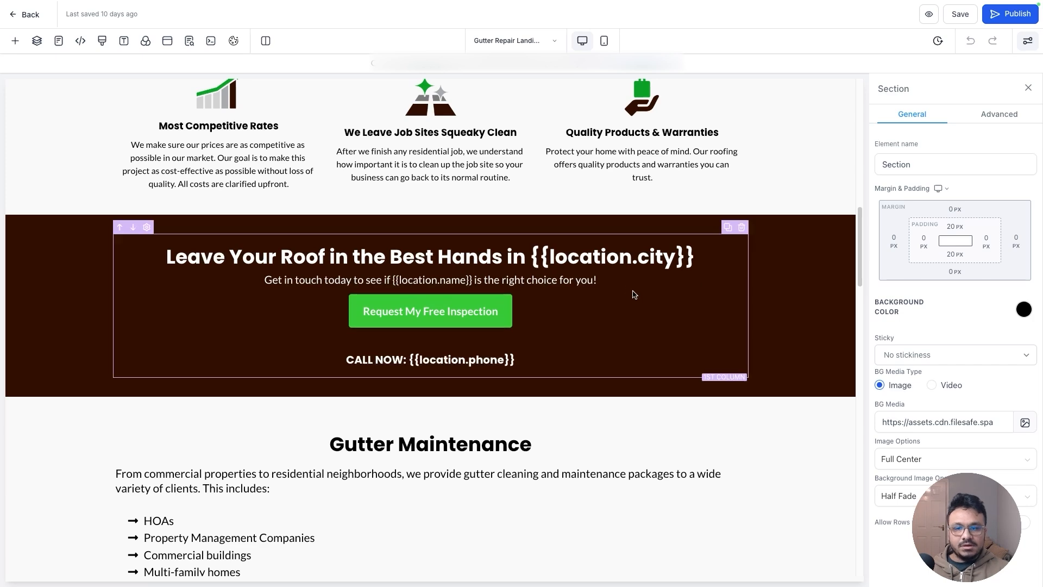
pyautogui.scroll(-2, 499, 359)
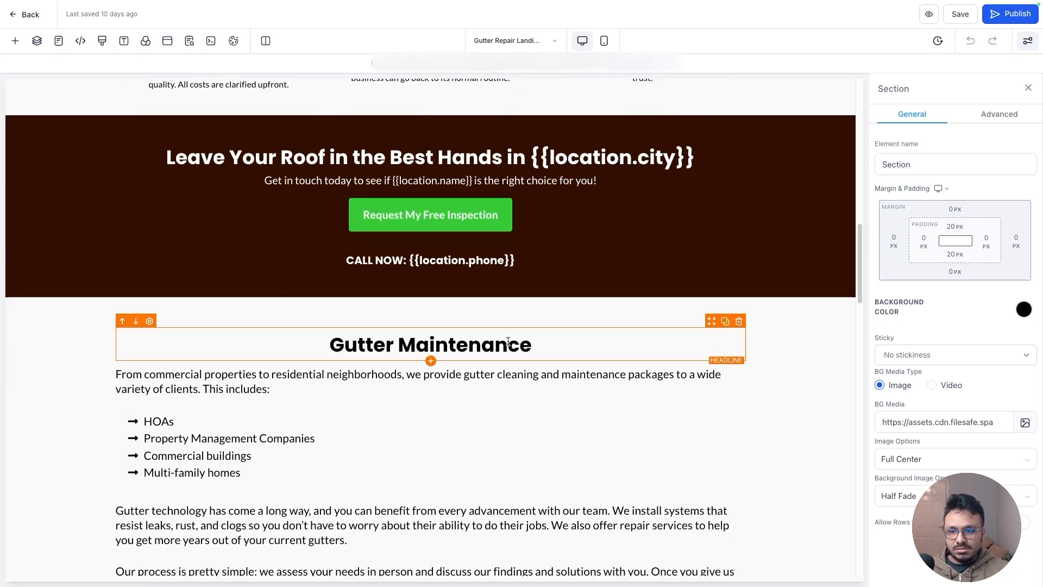
pyautogui.scroll(-5, 511, 328)
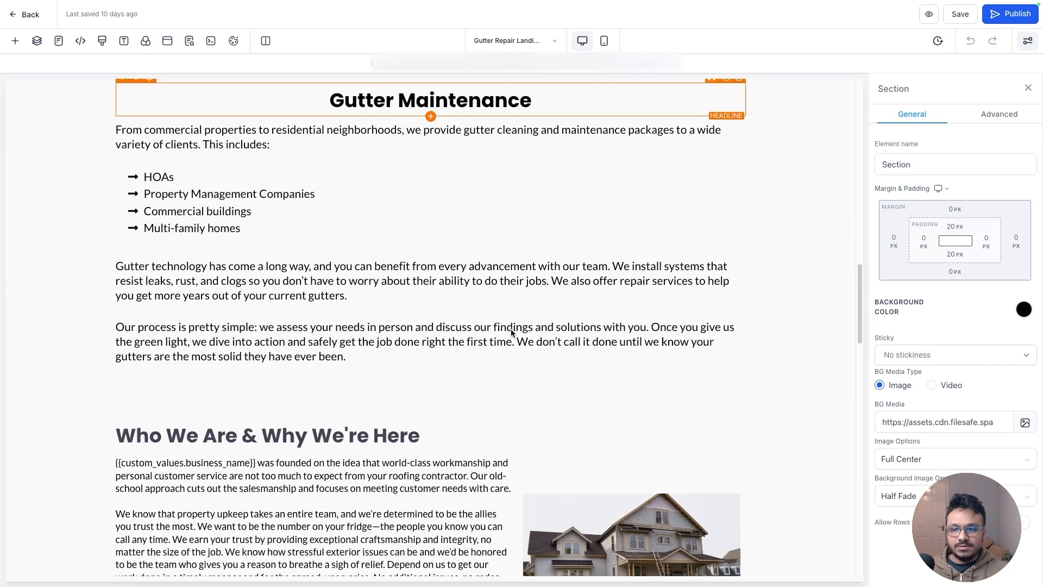
pyautogui.scroll(2, 435, 206)
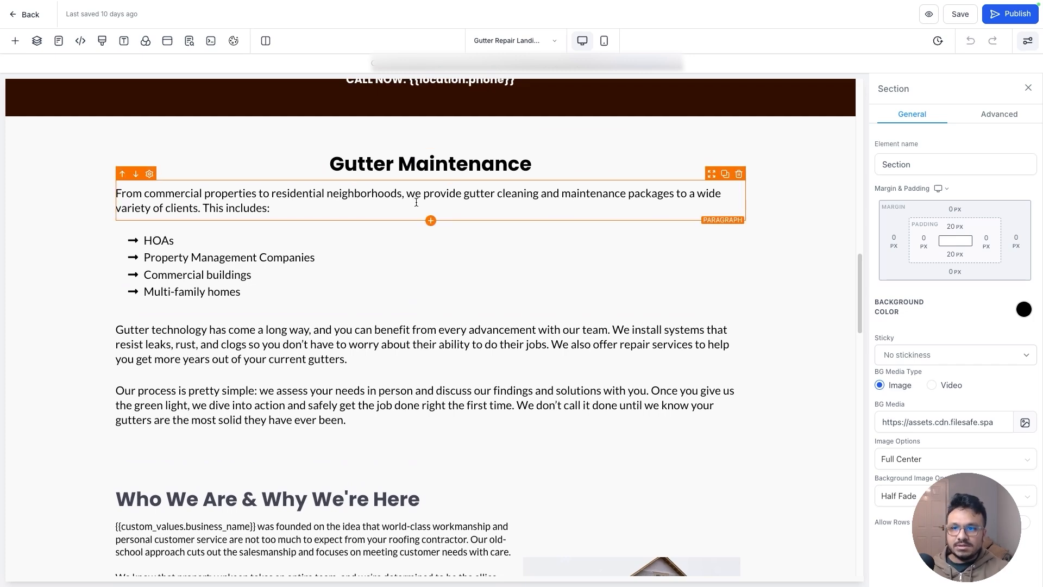
pyautogui.scroll(-4, 416, 202)
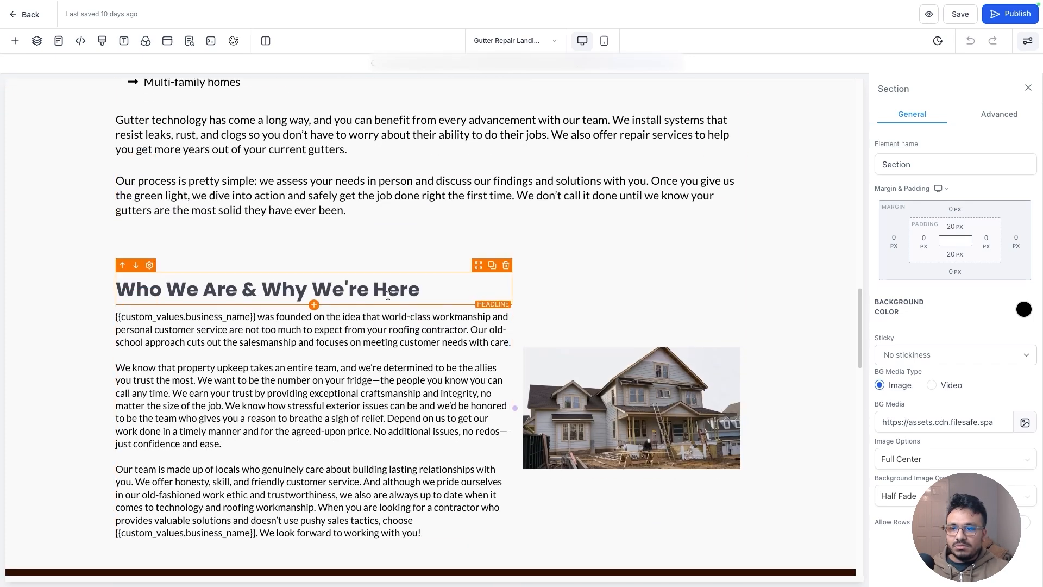
pyautogui.scroll(-5, 388, 295)
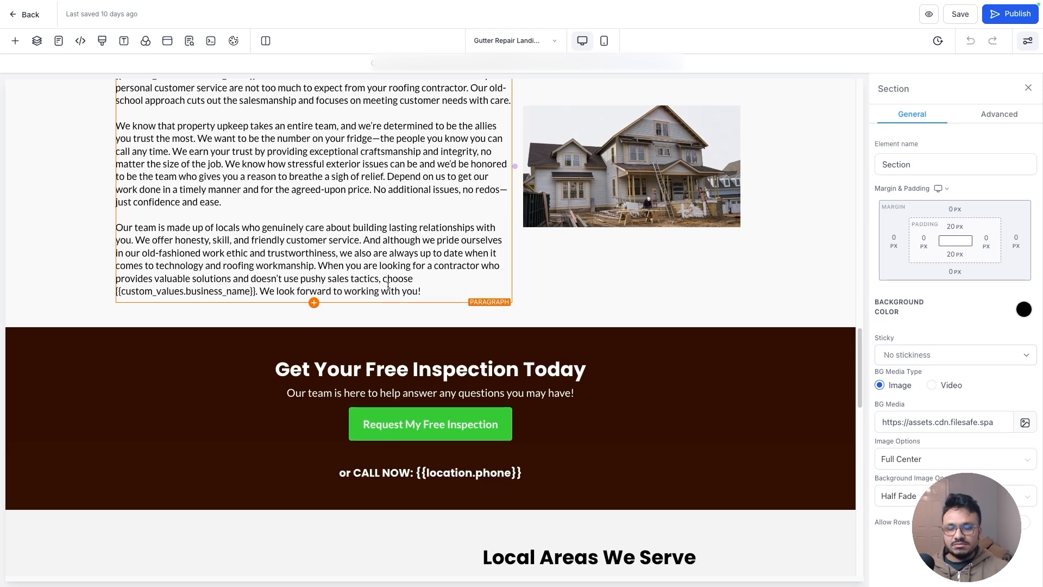
# Review the Who We Are section's text and house photo together with the Get Your Free Inspection Today banner beneath it
pyautogui.scroll(2, 391, 279)
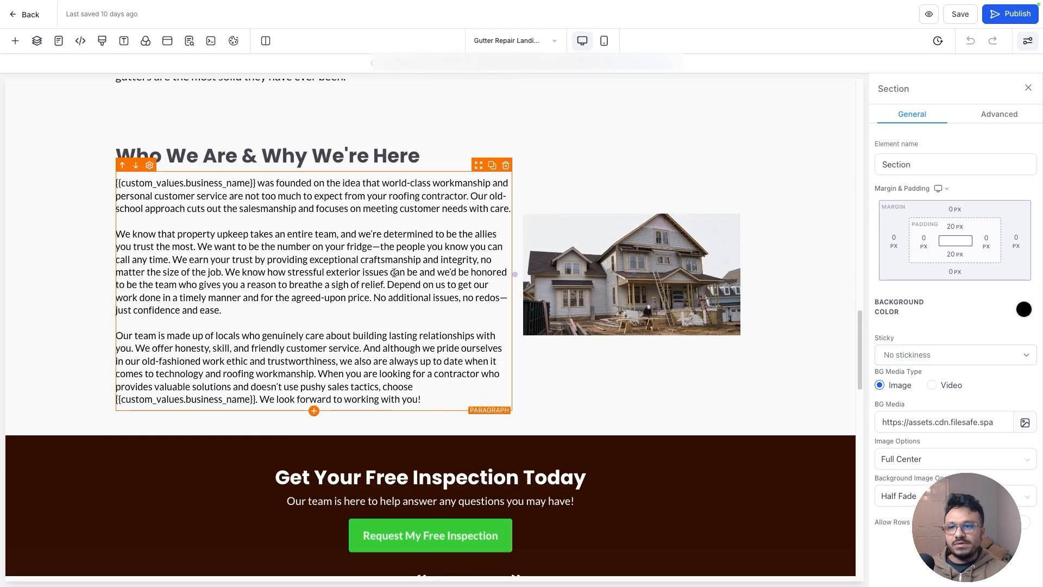
pyautogui.scroll(2, 393, 273)
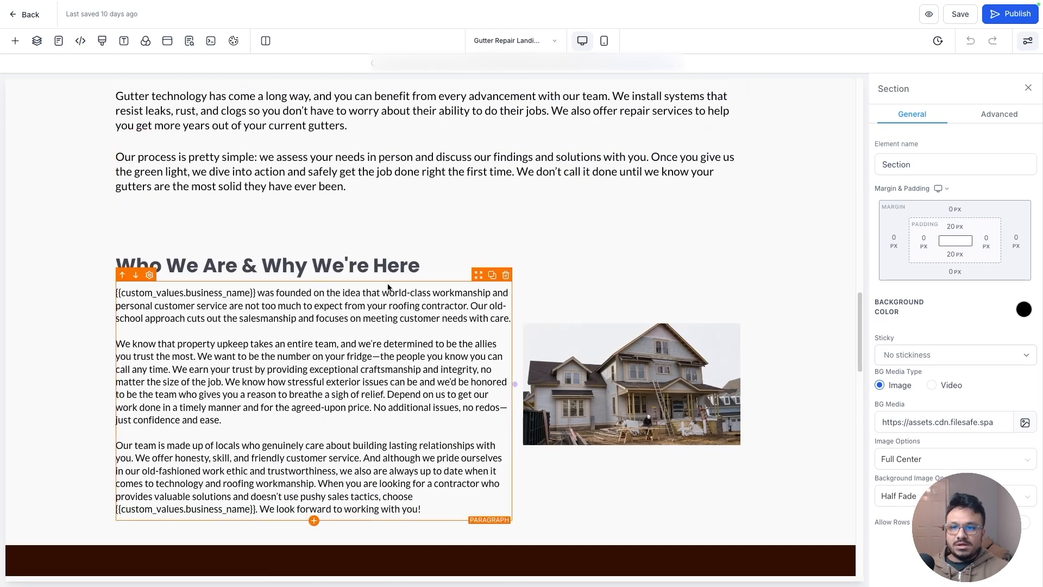
pyautogui.scroll(1, 489, 291)
pyautogui.scroll(-1, 444, 357)
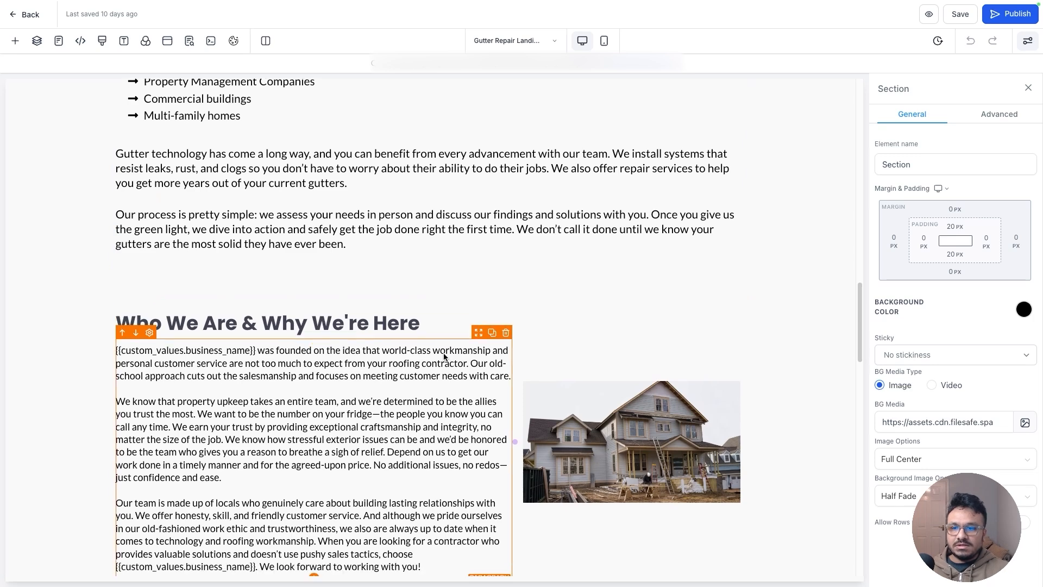
pyautogui.scroll(-5, 444, 357)
pyautogui.scroll(2, 658, 174)
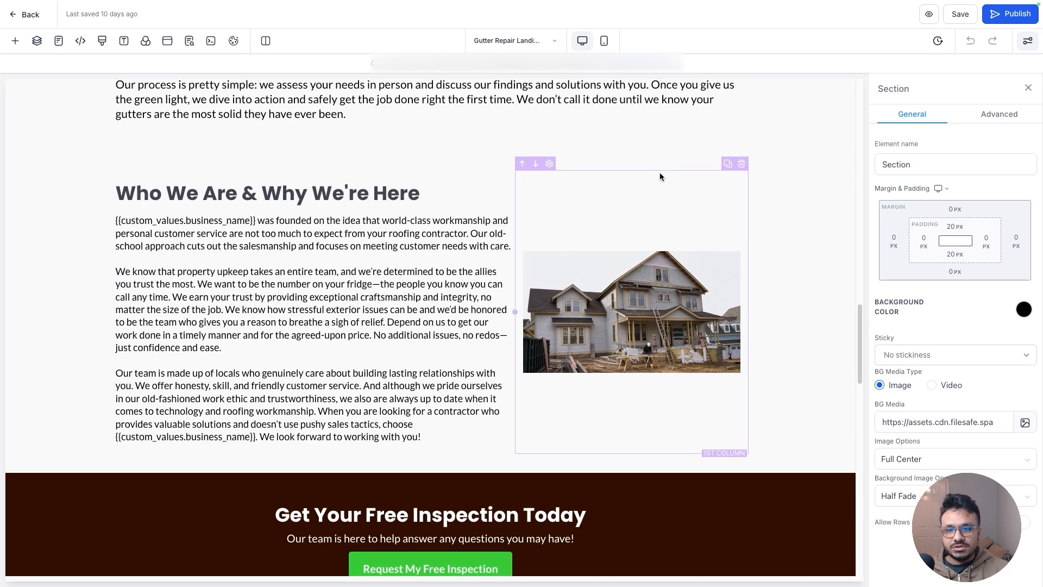
pyautogui.scroll(-5, 660, 174)
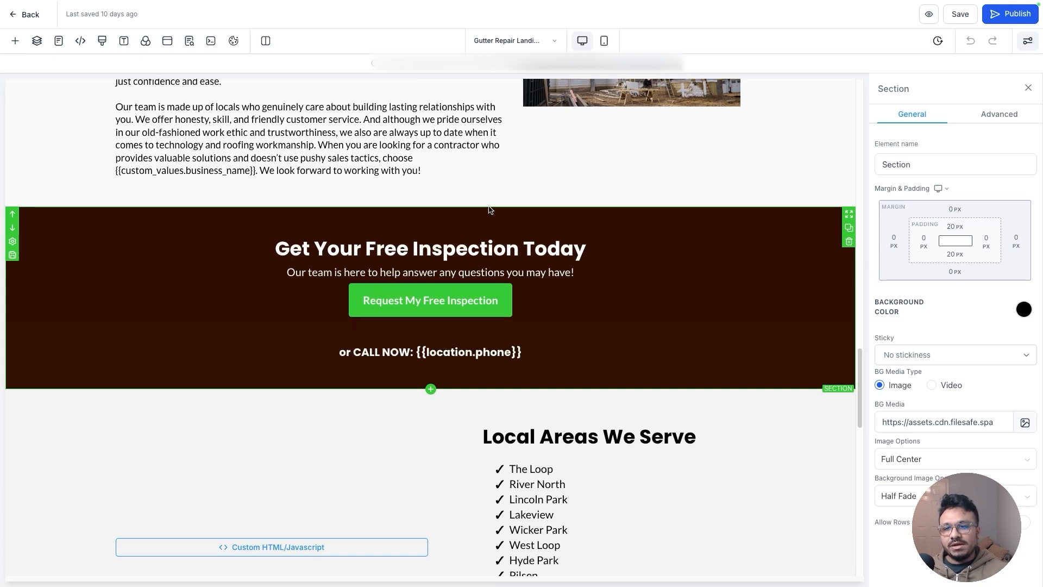
pyautogui.scroll(1, 498, 236)
pyautogui.scroll(3, 499, 236)
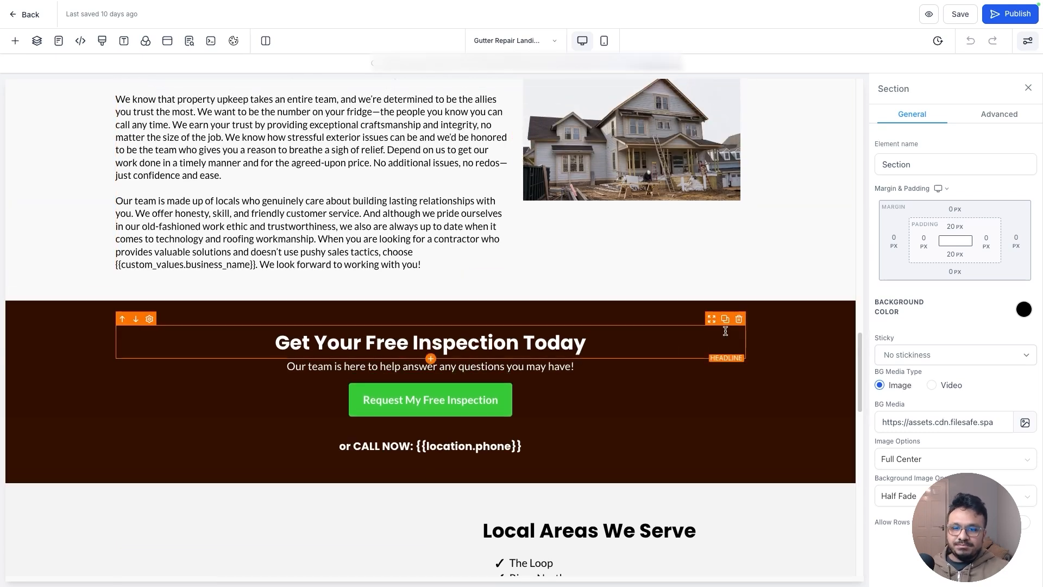
# Examine how the Local Areas We Serve section pairs a custom HTML element with the list of neighbourhoods
pyautogui.scroll(-6, 726, 331)
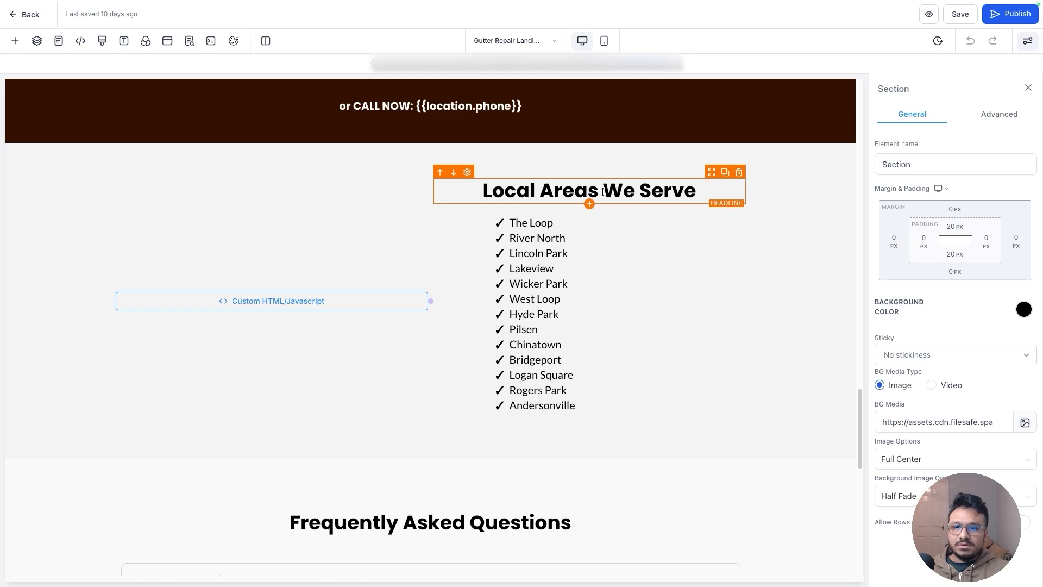
pyautogui.scroll(-4, 604, 191)
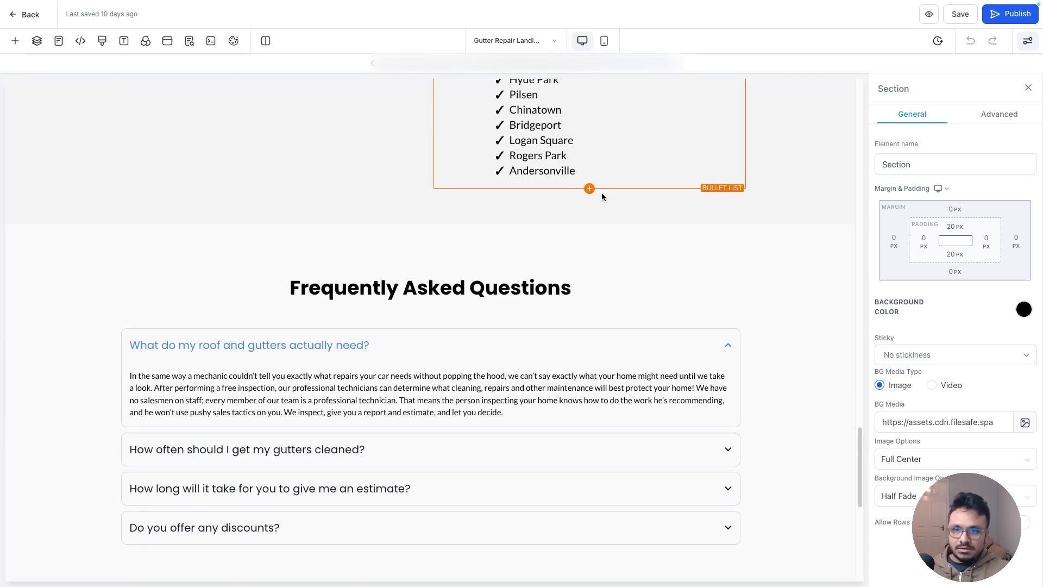
pyautogui.scroll(3, 601, 192)
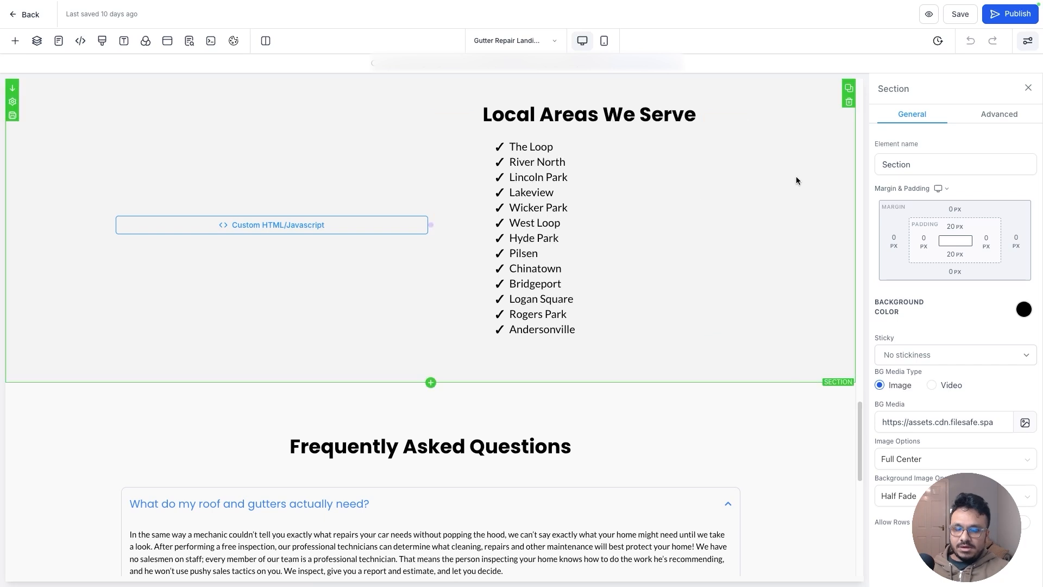
pyautogui.scroll(-1, 407, 319)
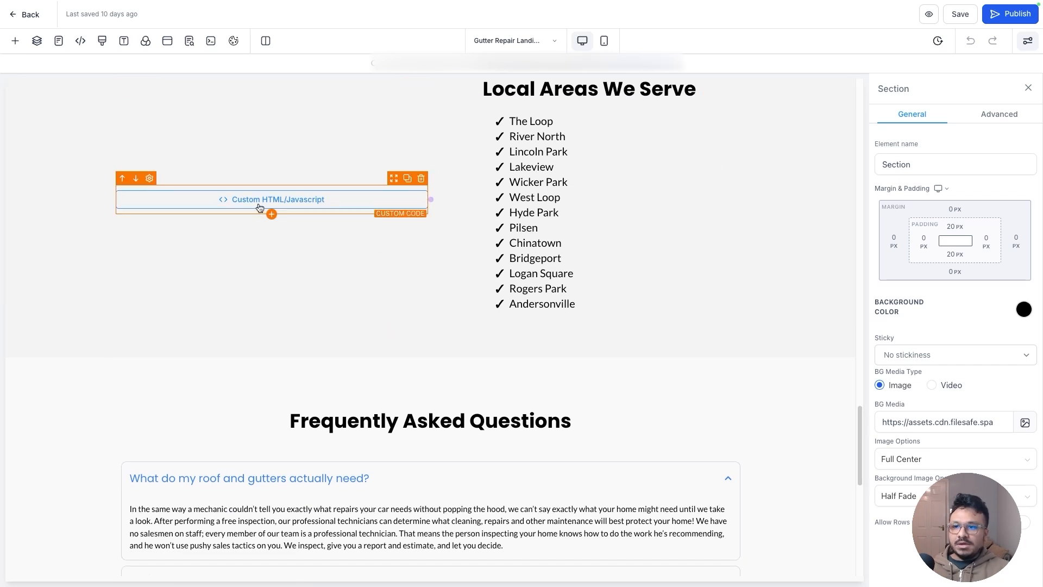
pyautogui.scroll(-2, 379, 389)
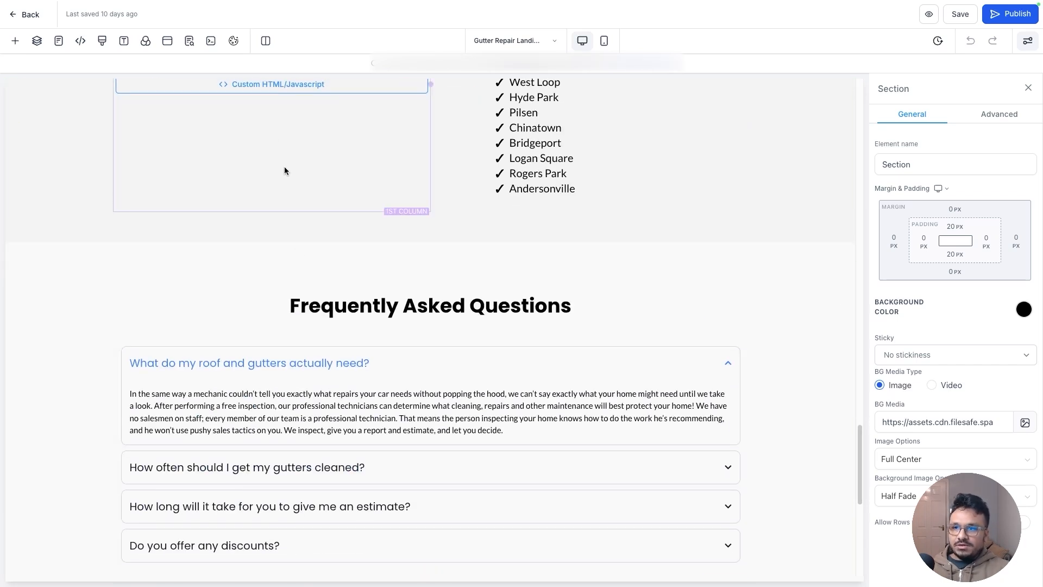
pyautogui.scroll(2, 285, 167)
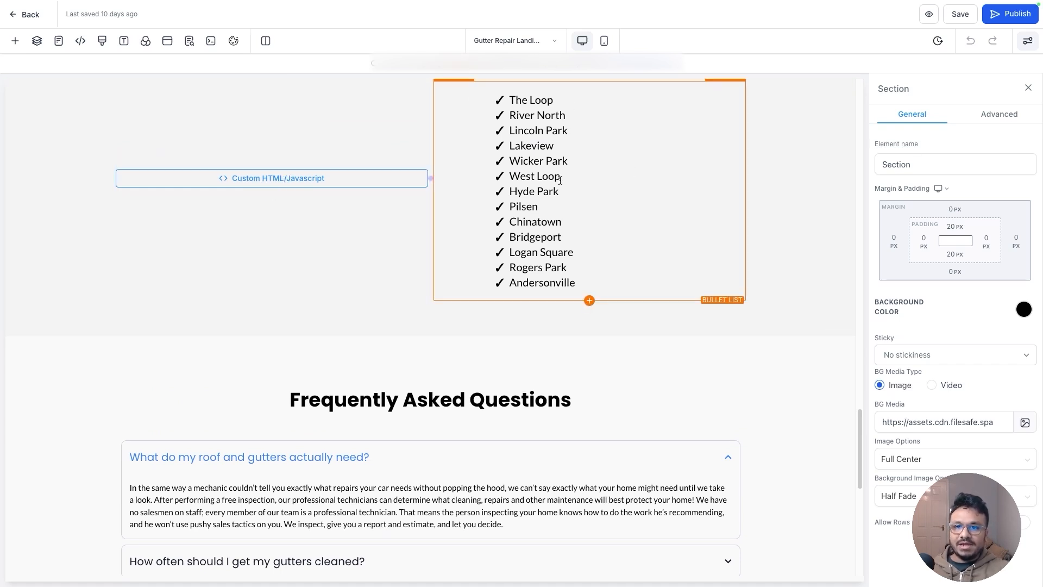
pyautogui.scroll(2, 363, 272)
# Review the Frequently Asked Questions accordion, the customer testimonial cards and the copyright footer
pyautogui.scroll(-5, 364, 272)
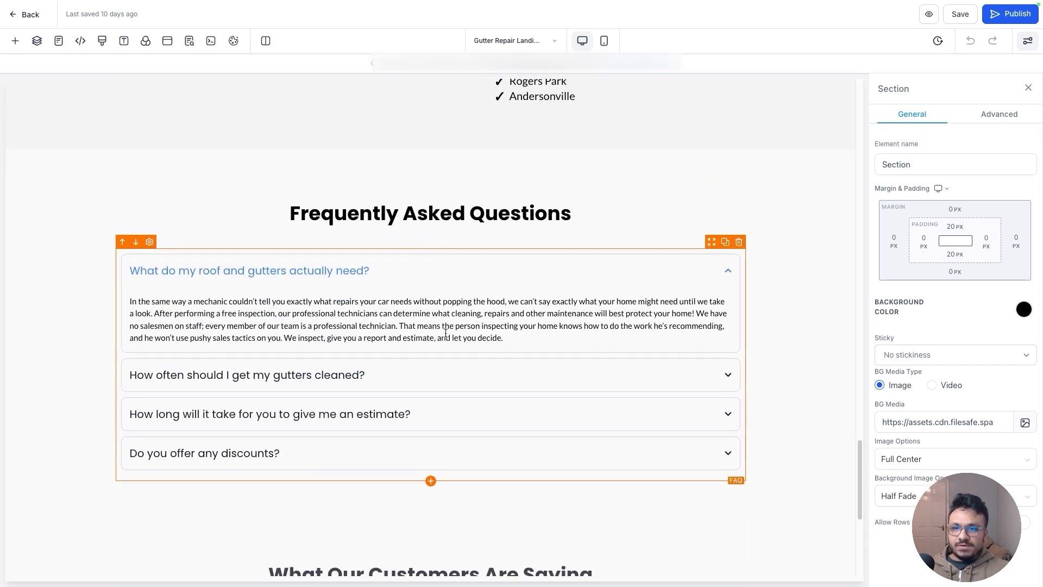
pyautogui.scroll(-5, 444, 335)
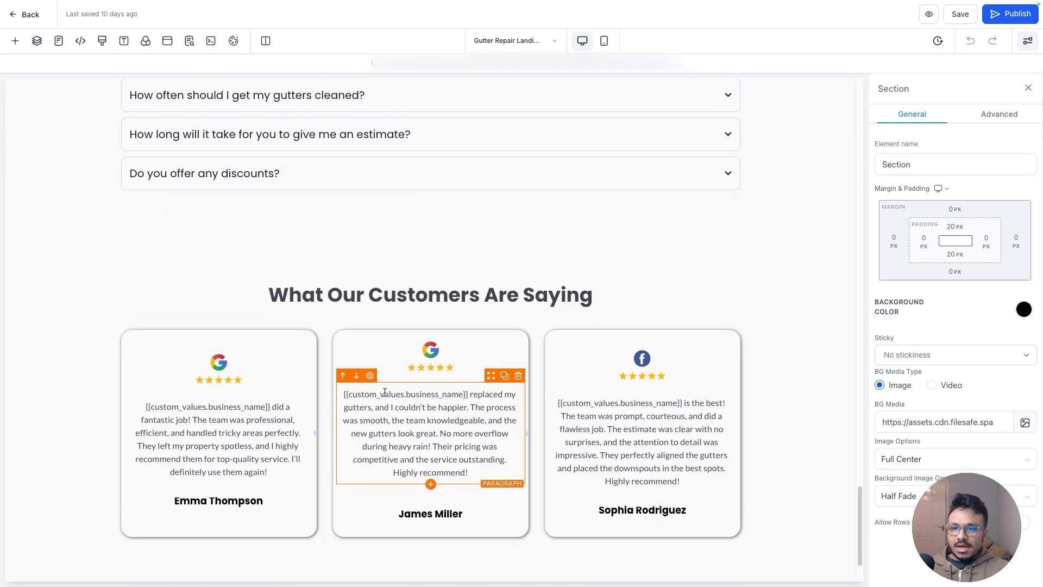
pyautogui.scroll(-2, 470, 366)
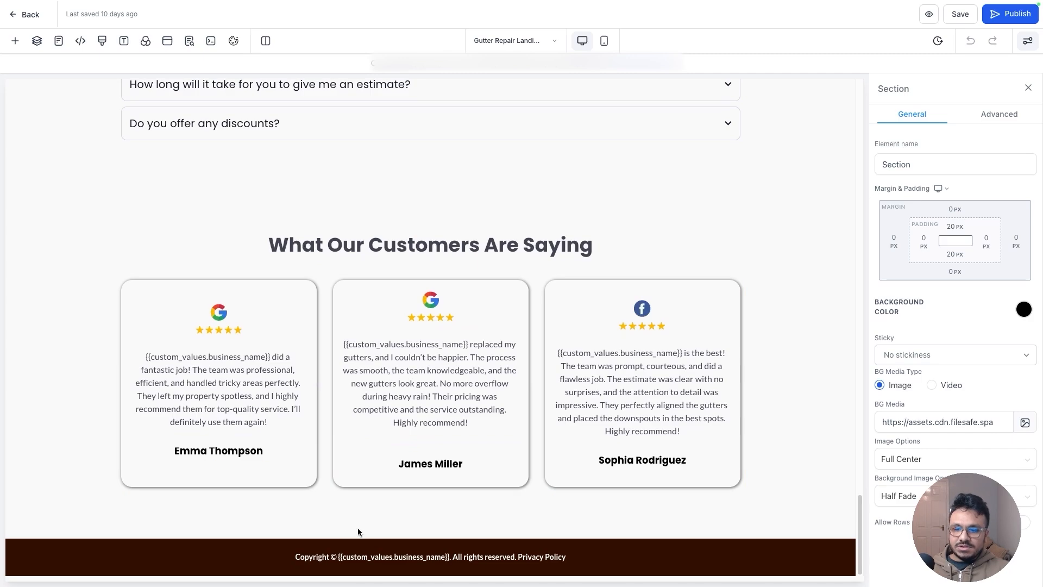
# Return to the hero, open its benefit list's settings, and recheck the sections down to the free inspection banner
pyautogui.scroll(10, 468, 489)
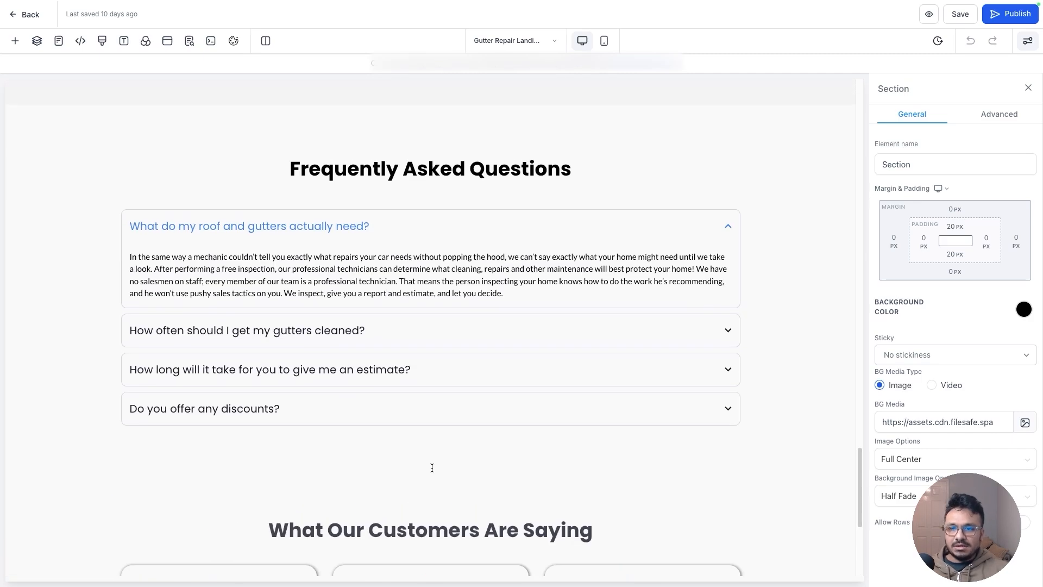
pyautogui.scroll(15, 432, 468)
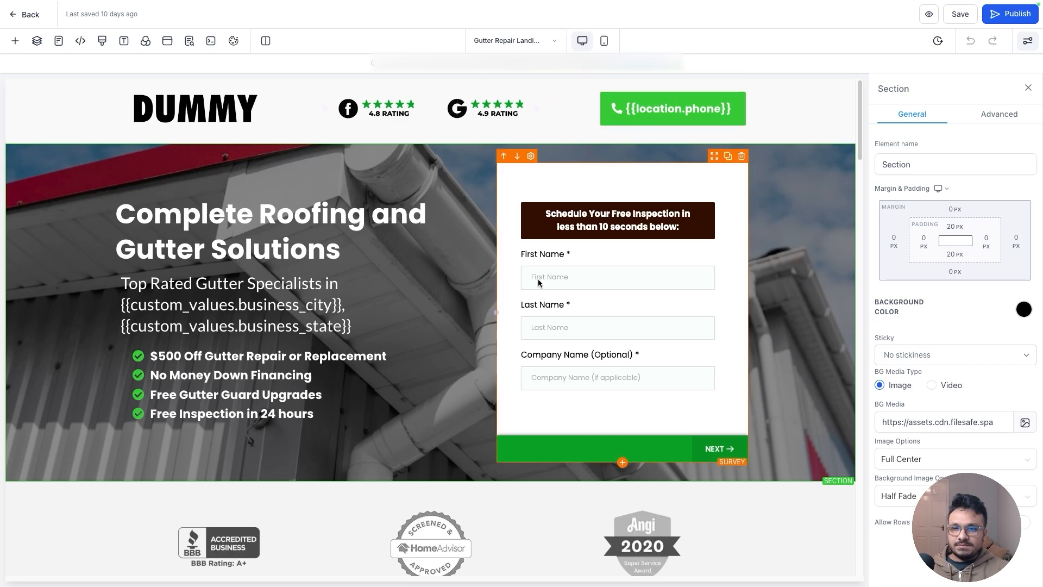
pyautogui.scroll(-4, 248, 280)
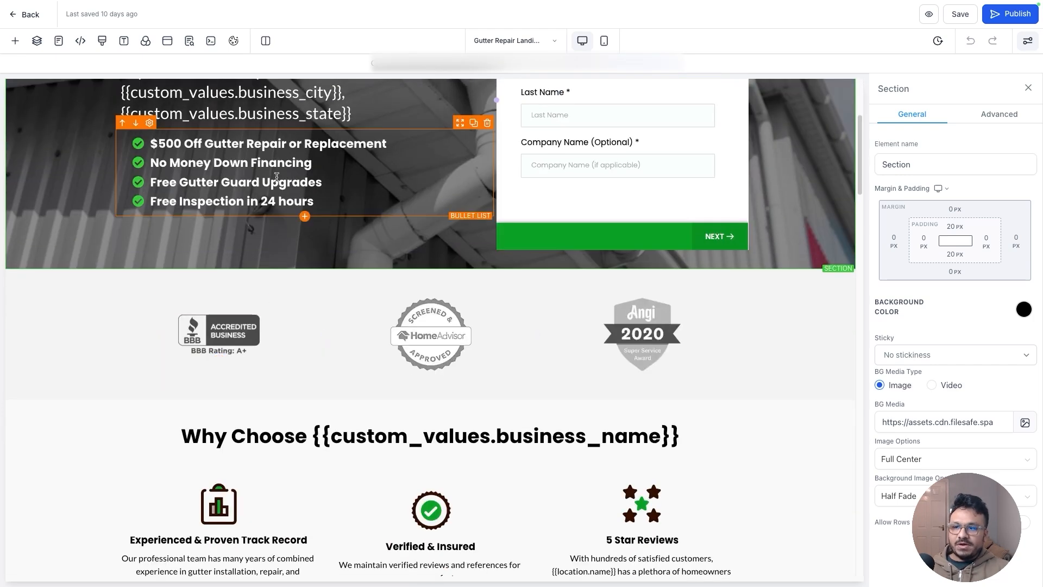
pyautogui.click(277, 177)
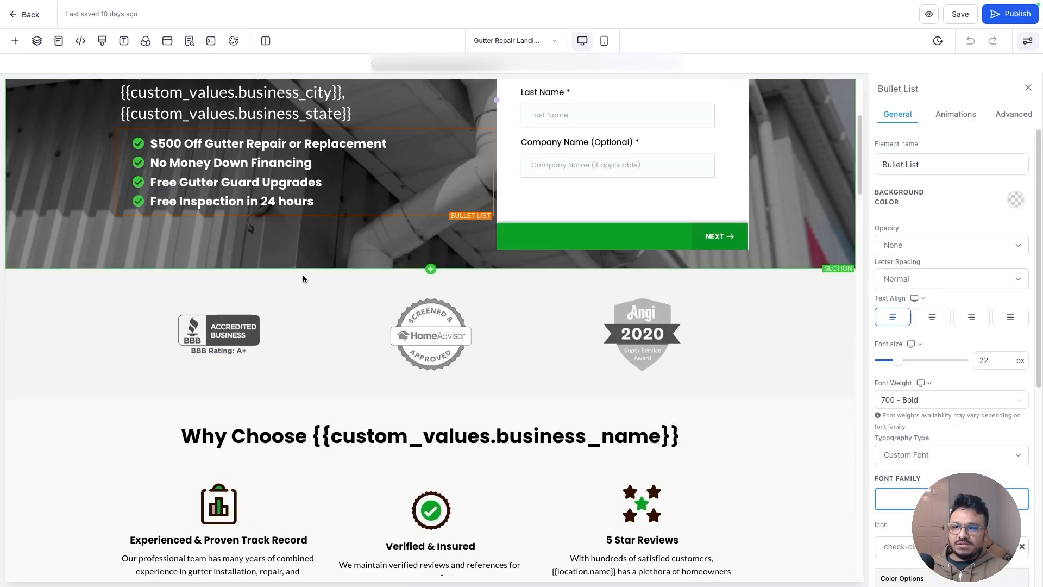
pyautogui.scroll(-5, 641, 337)
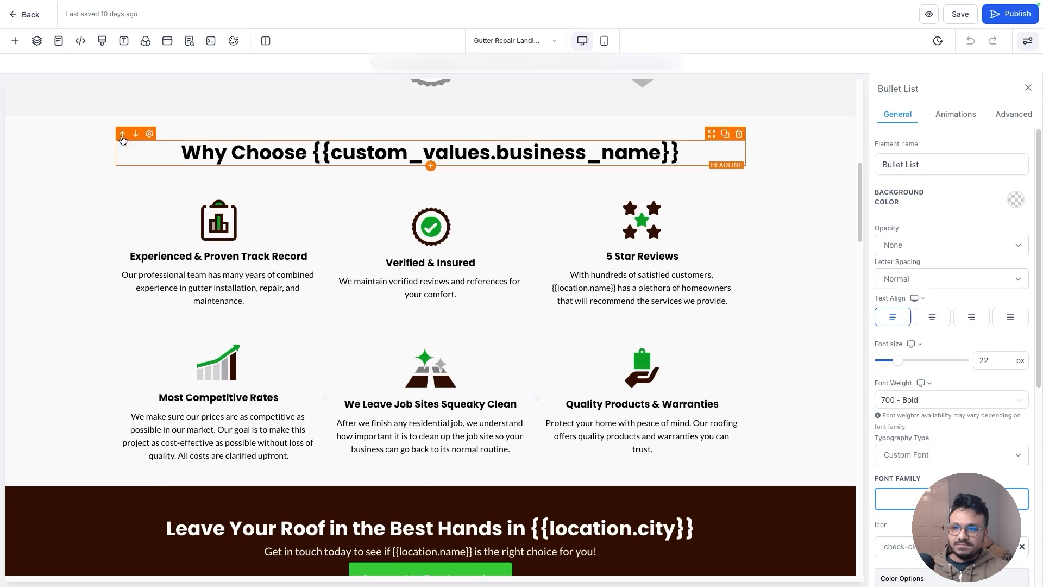
pyautogui.scroll(-4, 592, 359)
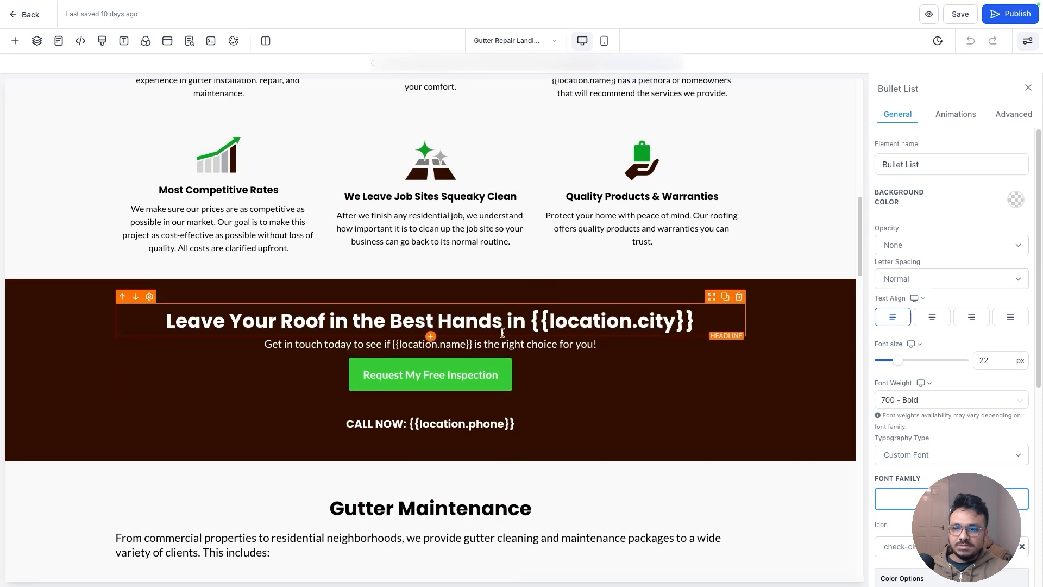
pyautogui.scroll(-12, 428, 381)
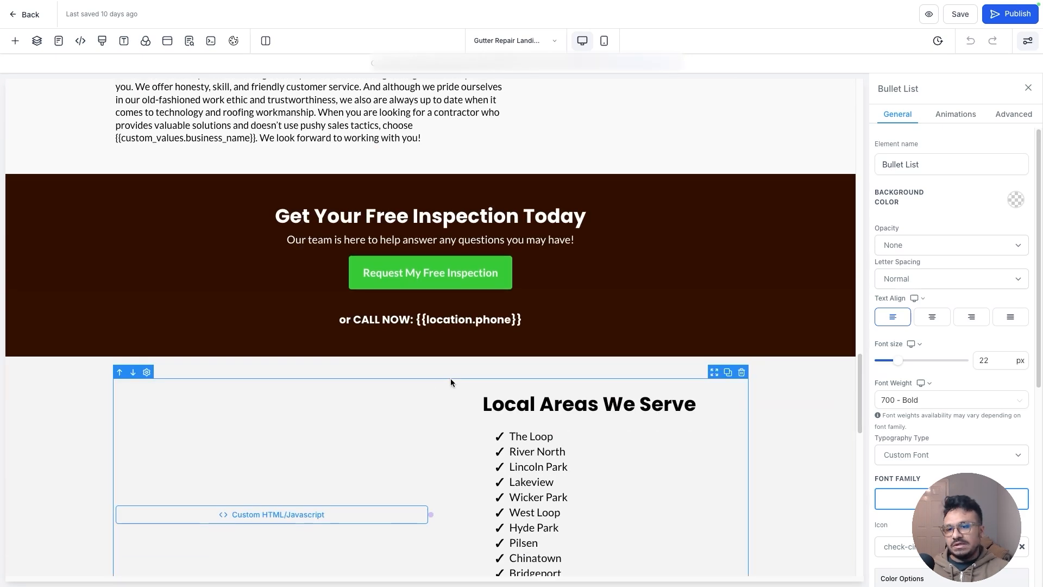
# Open the settings of the custom code element and the neighbourhood list in the Local Areas We Serve section
pyautogui.scroll(-2, 451, 383)
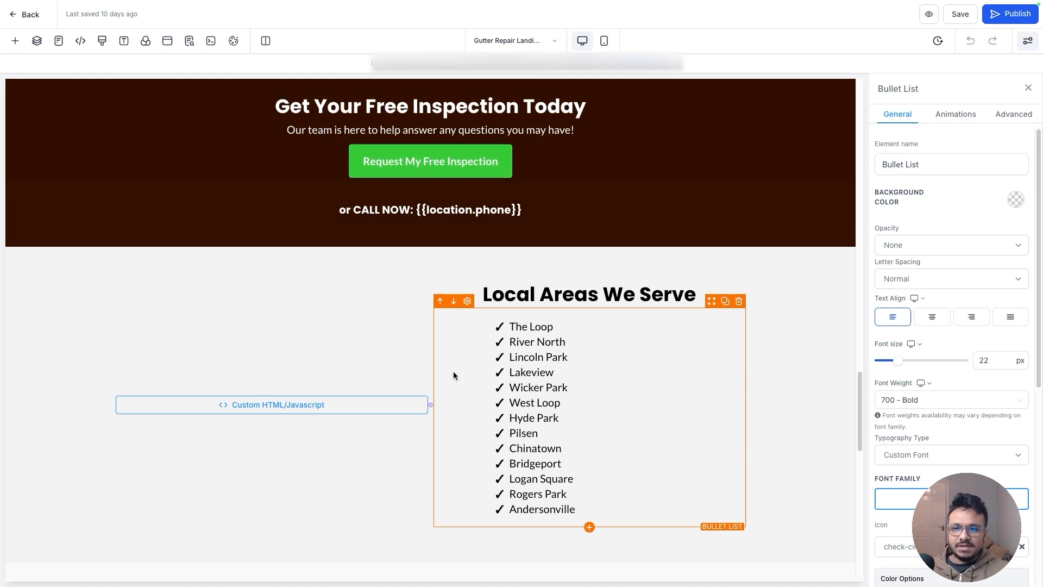
pyautogui.click(280, 405)
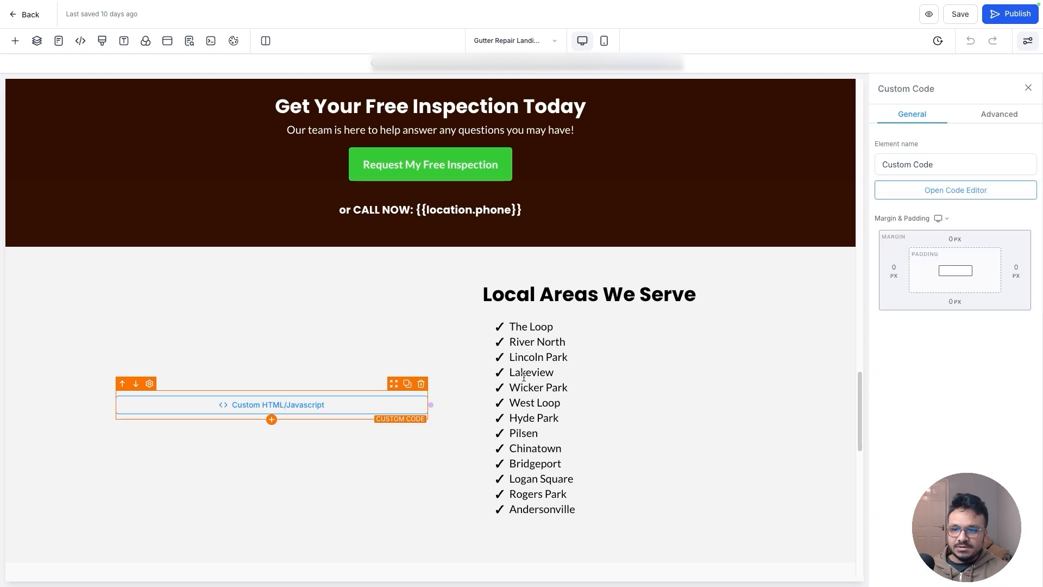
pyautogui.click(587, 367)
# Open the FAQ element's settings and look over the customer testimonials and footer below it
pyautogui.scroll(-6, 523, 386)
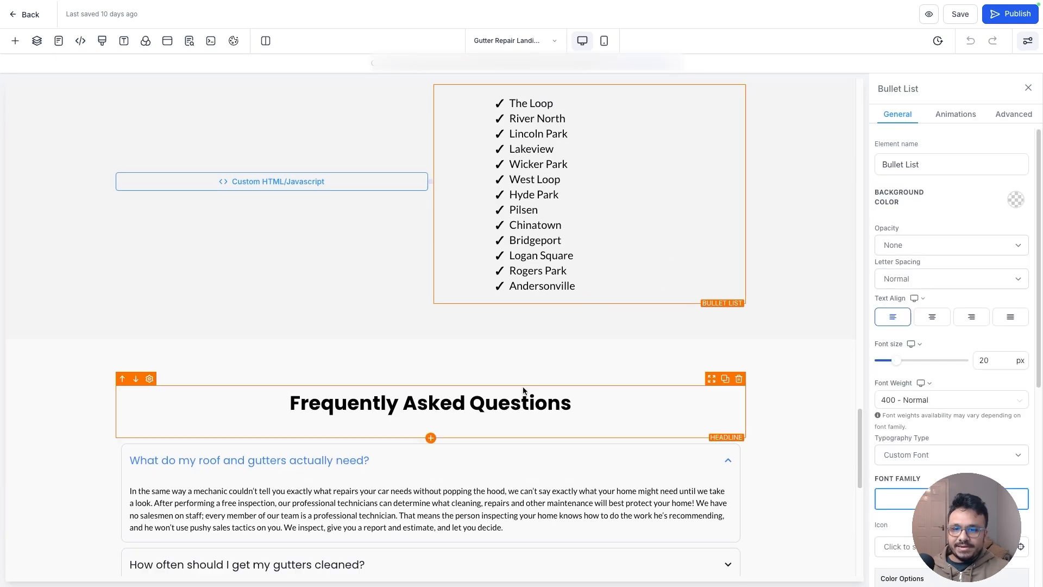
pyautogui.click(479, 381)
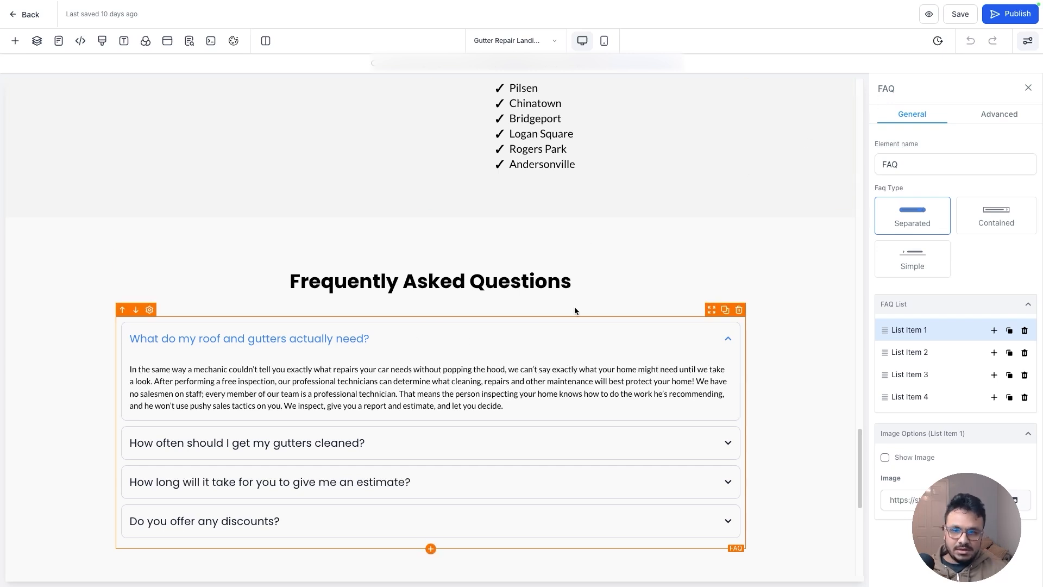
pyautogui.scroll(-2, 456, 323)
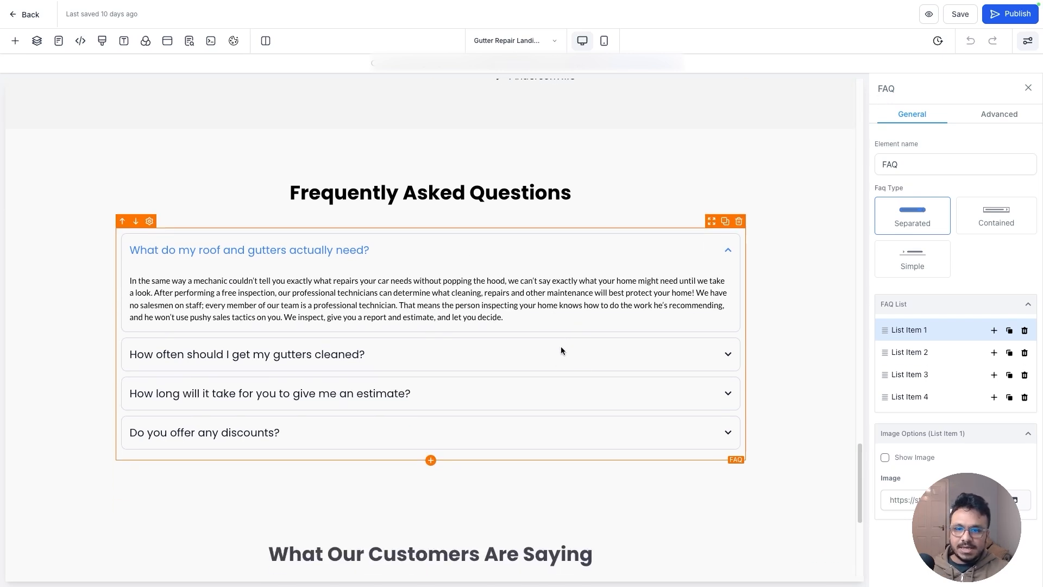
pyautogui.scroll(-5, 562, 350)
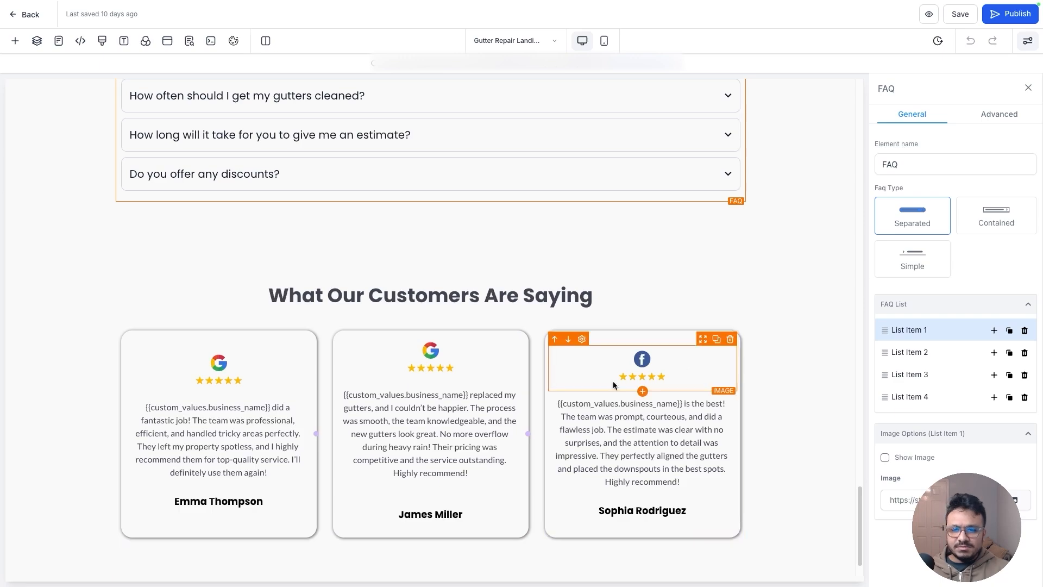
pyautogui.scroll(-1, 633, 313)
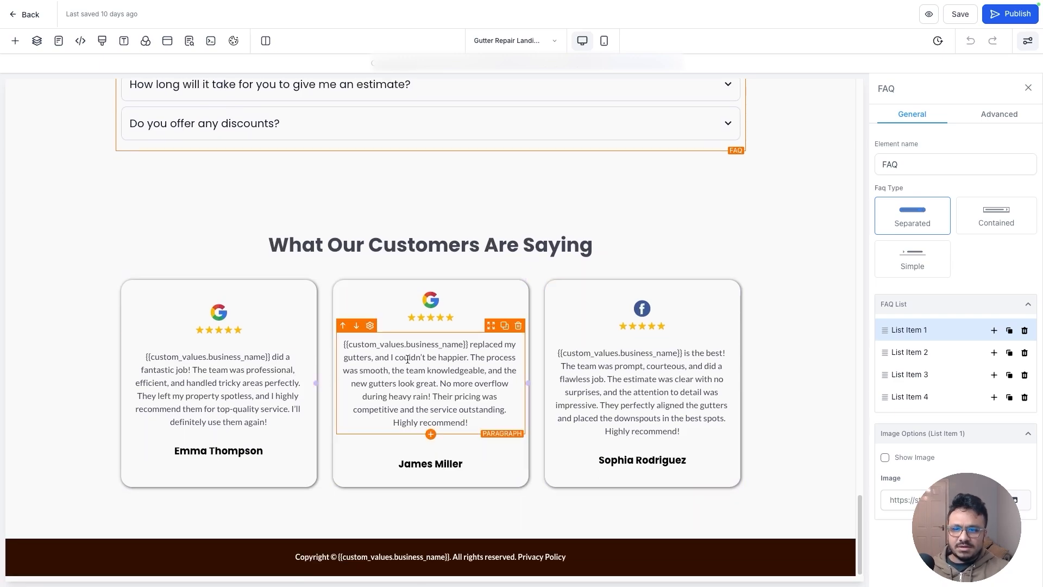
# Open the live landing page and check its hero, trust badges and Why Choose section with the custom values filled in
pyautogui.scroll(11, 408, 360)
pyautogui.scroll(15, 310, 478)
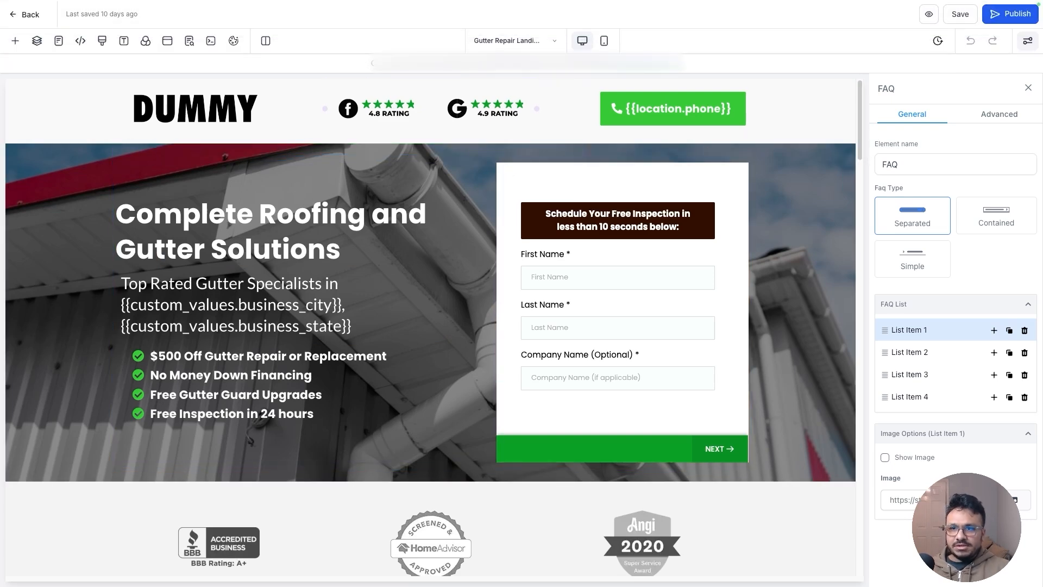
pyautogui.click(393, 63)
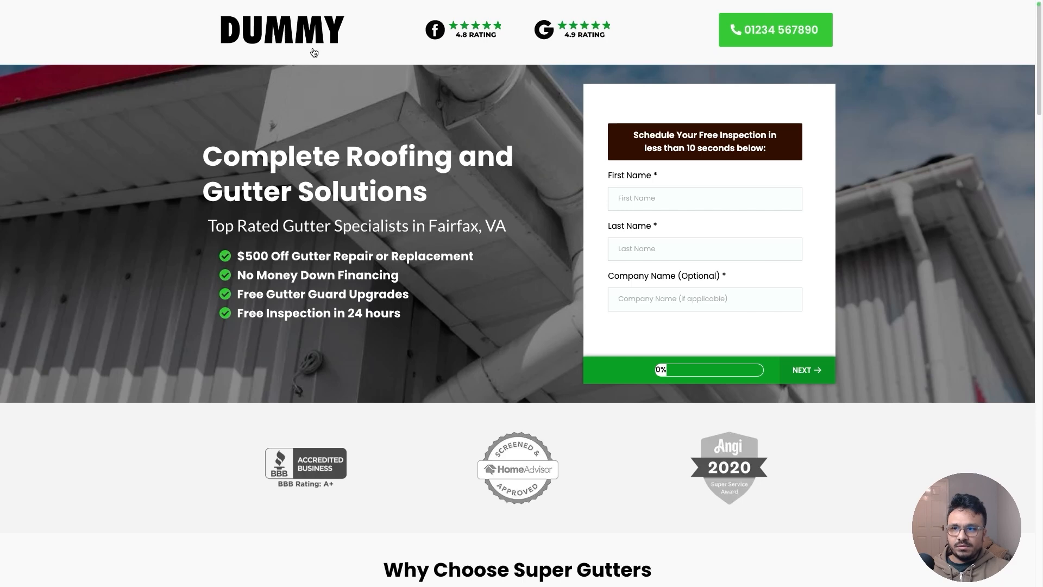
pyautogui.scroll(-8, 393, 148)
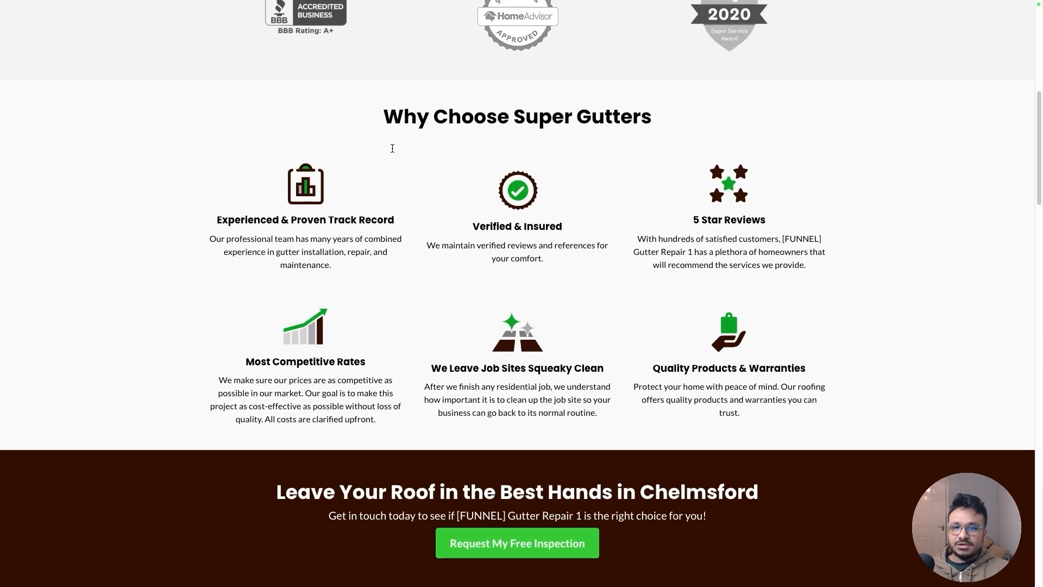
pyautogui.scroll(8, 392, 148)
# Fill in the survey's first name and last name, enter "asd" as the company name, and advance to the contact details page
pyautogui.click(634, 197)
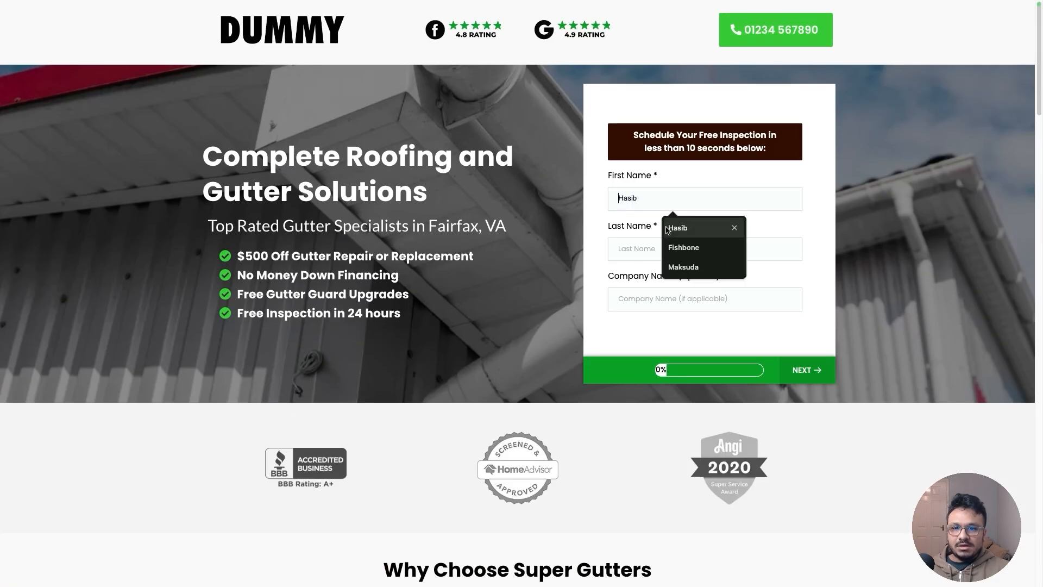
pyautogui.click(673, 228)
pyautogui.click(654, 243)
pyautogui.click(679, 278)
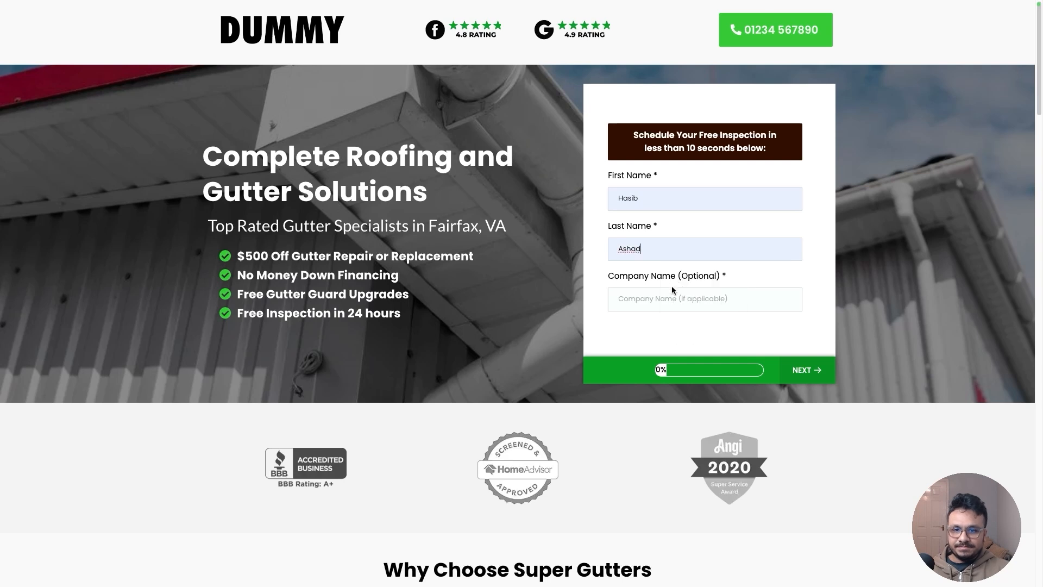
pyautogui.write('asd')
pyautogui.click(804, 366)
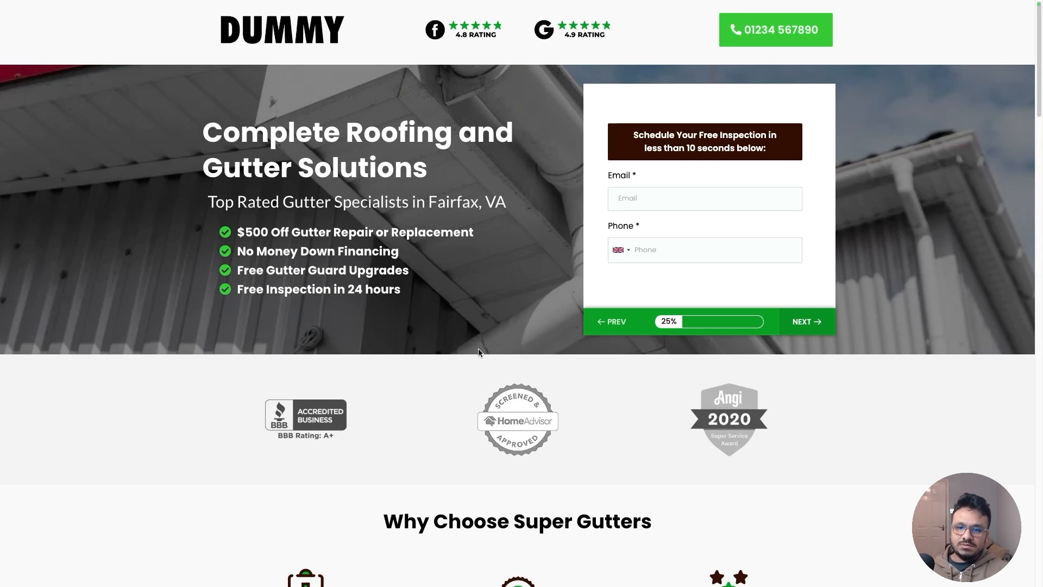
# Look through the live page from the Why Choose section down to the Local Areas We Serve map
pyautogui.scroll(-3, 478, 349)
pyautogui.scroll(-7, 479, 349)
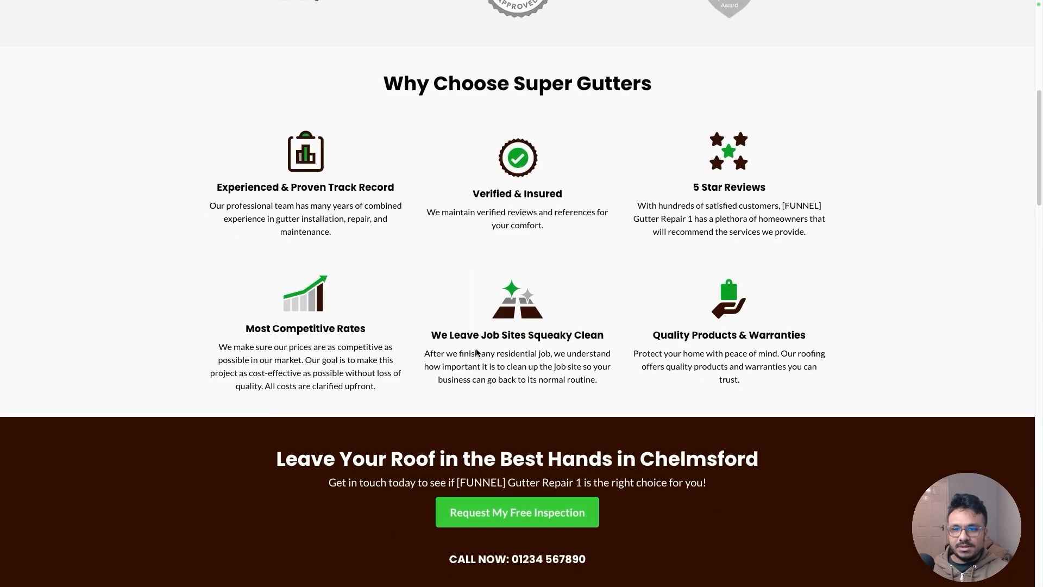
pyautogui.scroll(-8, 476, 349)
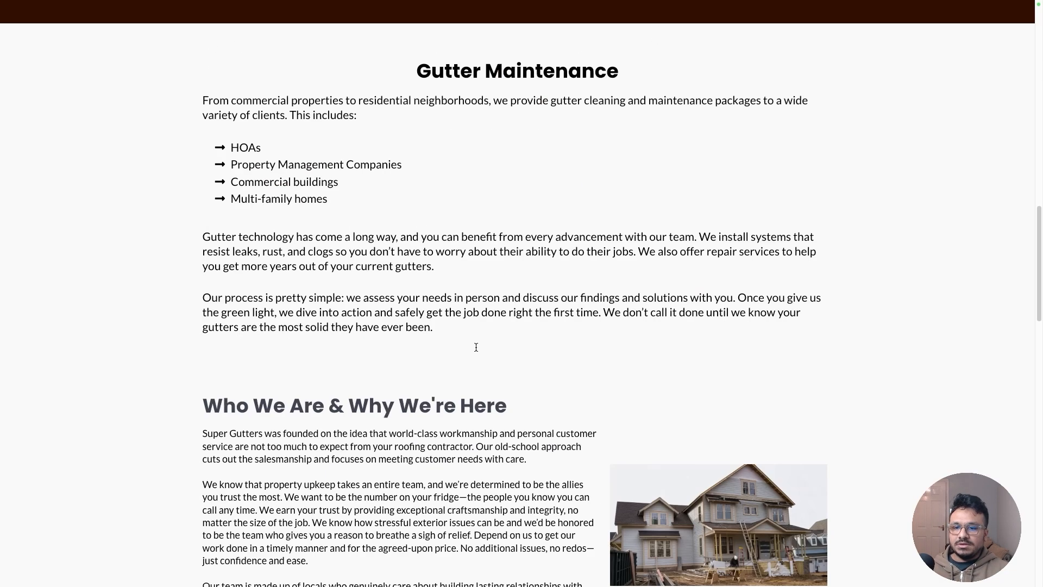
pyautogui.scroll(-3, 475, 344)
pyautogui.scroll(-12, 474, 346)
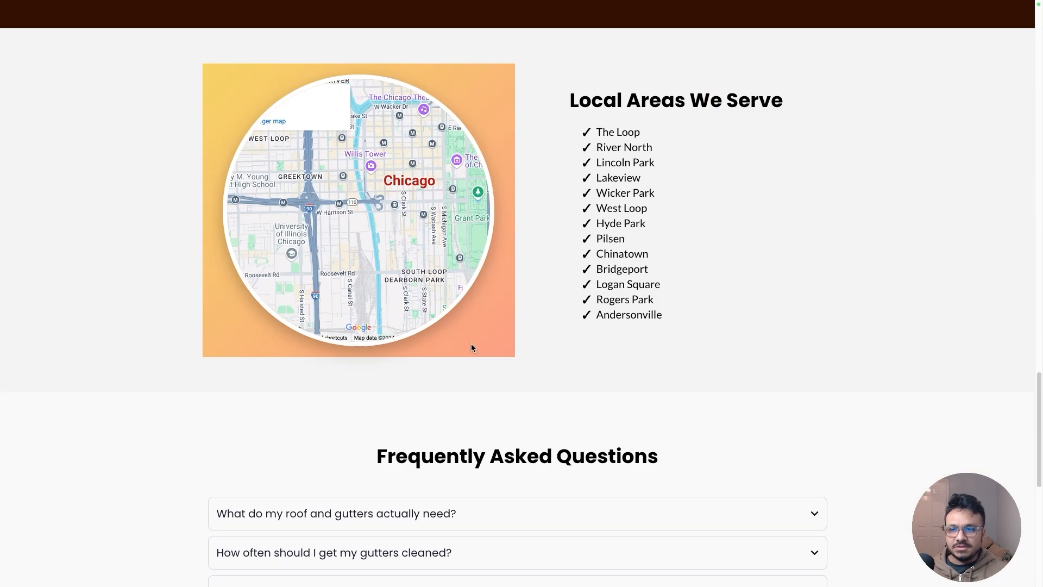
# Pan the embedded Chicago map in the Local Areas We Serve section to test that it is interactive
pyautogui.scroll(1, 496, 288)
pyautogui.moveTo(380, 274)
pyautogui.mouseDown()
pyautogui.moveTo(389, 193)
pyautogui.moveTo(369, 242)
pyautogui.moveTo(381, 292)
pyautogui.moveTo(375, 280)
pyautogui.mouseUp()
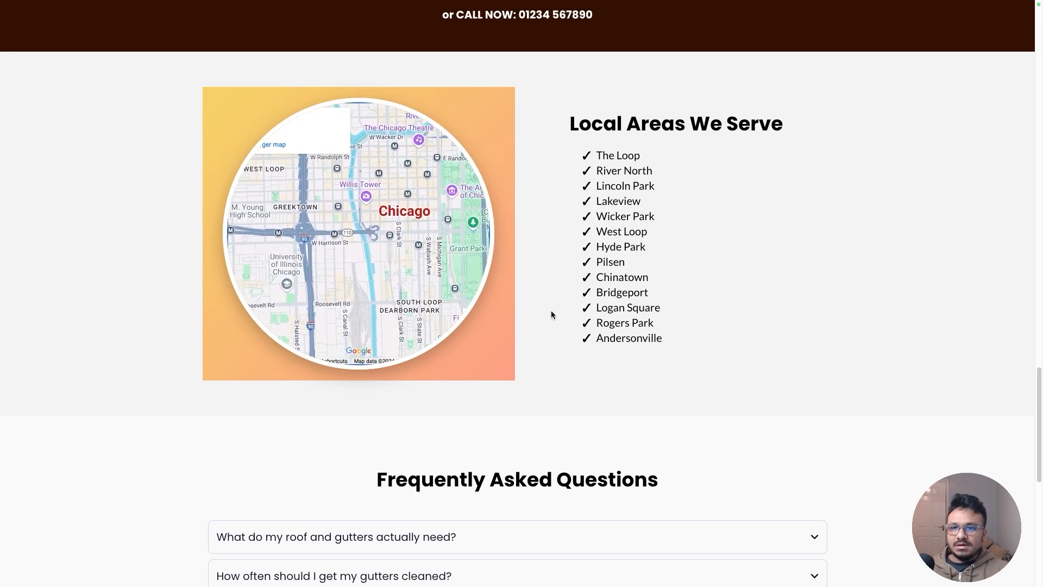
pyautogui.scroll(-5, 476, 358)
pyautogui.scroll(4, 474, 356)
pyautogui.moveTo(371, 161); pyautogui.dragTo(307, 168)
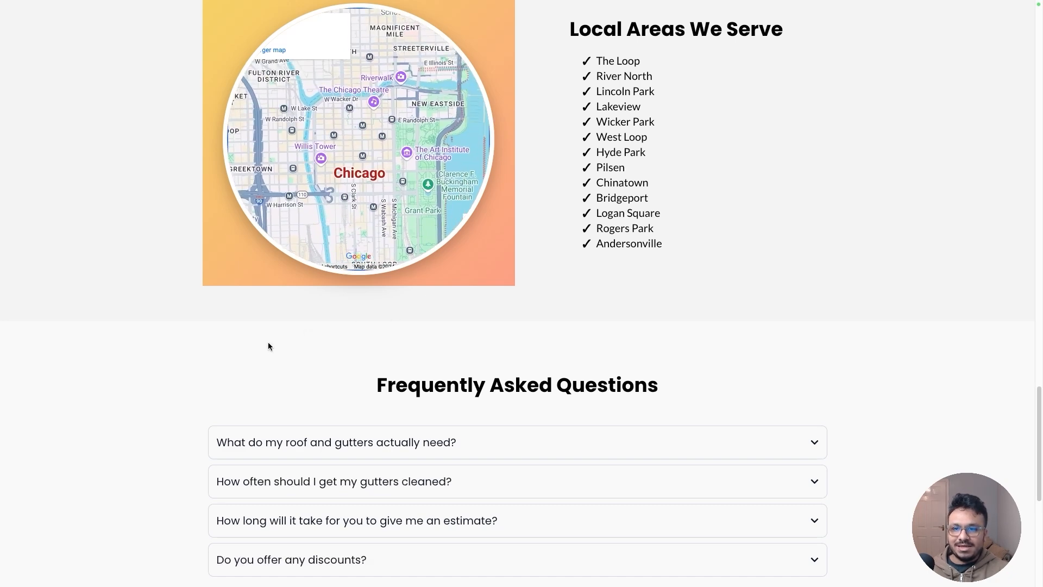
pyautogui.scroll(-5, 368, 177)
pyautogui.scroll(5, 368, 177)
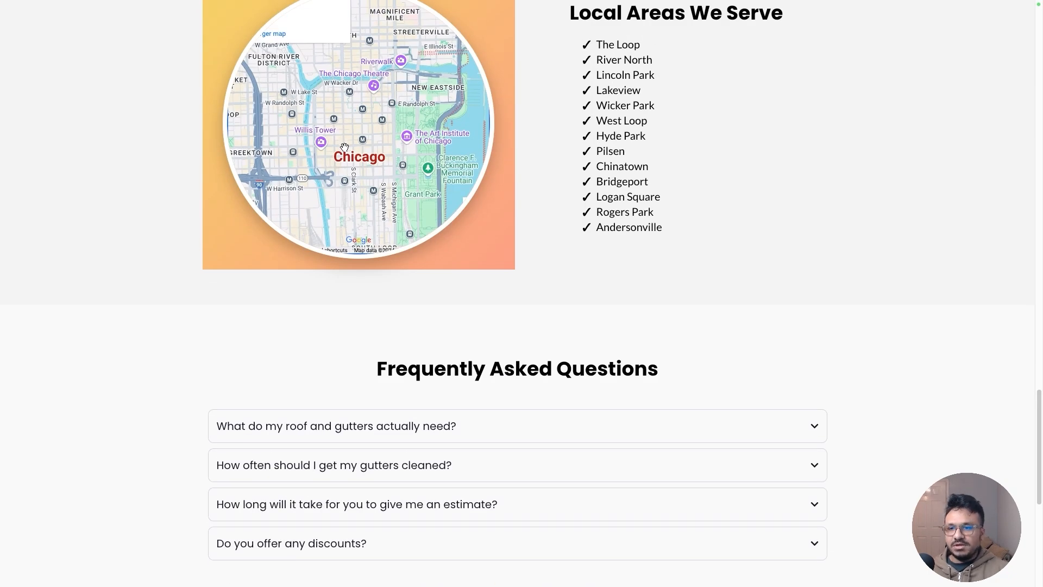
# Expand and collapse the first two FAQ questions to test them, and view the customer testimonials and footer
pyautogui.scroll(-5, 344, 147)
pyautogui.click(388, 171)
pyautogui.click(388, 172)
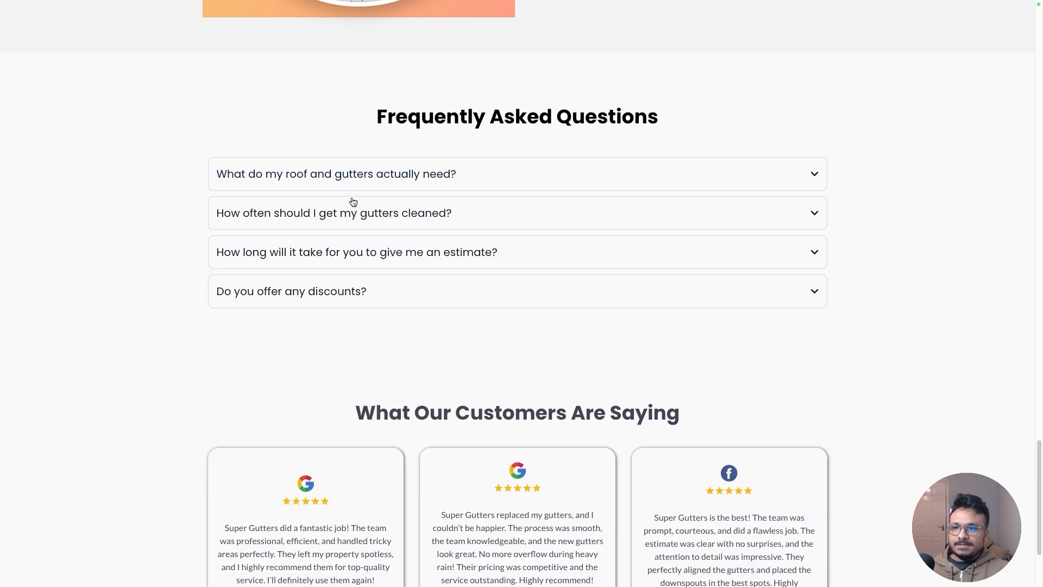
pyautogui.click(353, 205)
pyautogui.click(354, 204)
pyautogui.scroll(-3, 392, 332)
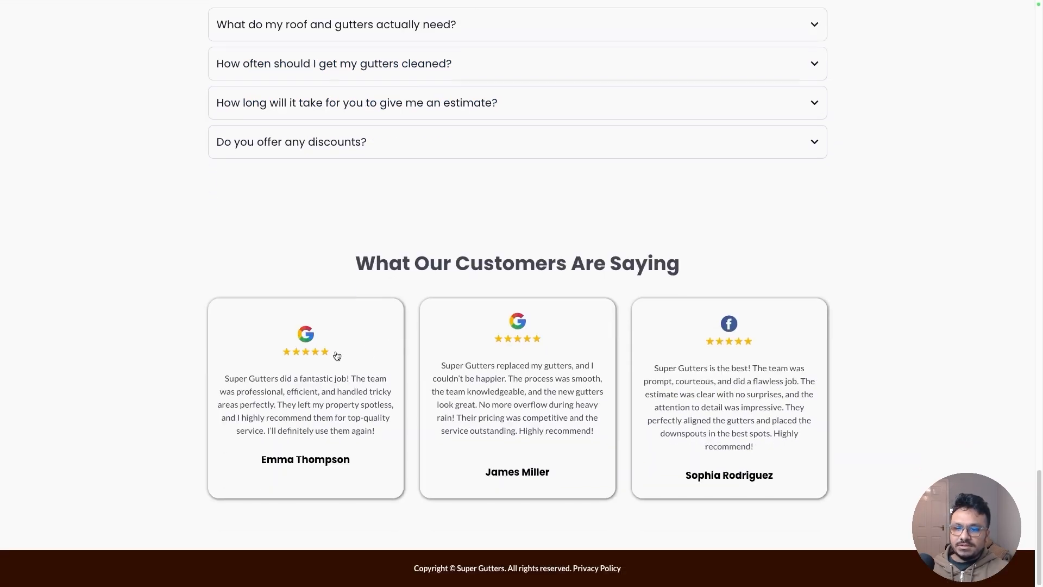
# Inspect the live page with the browser's developer tools and switch it to mobile device emulation
pyautogui.scroll(20, 337, 356)
pyautogui.rightClick(418, 303)
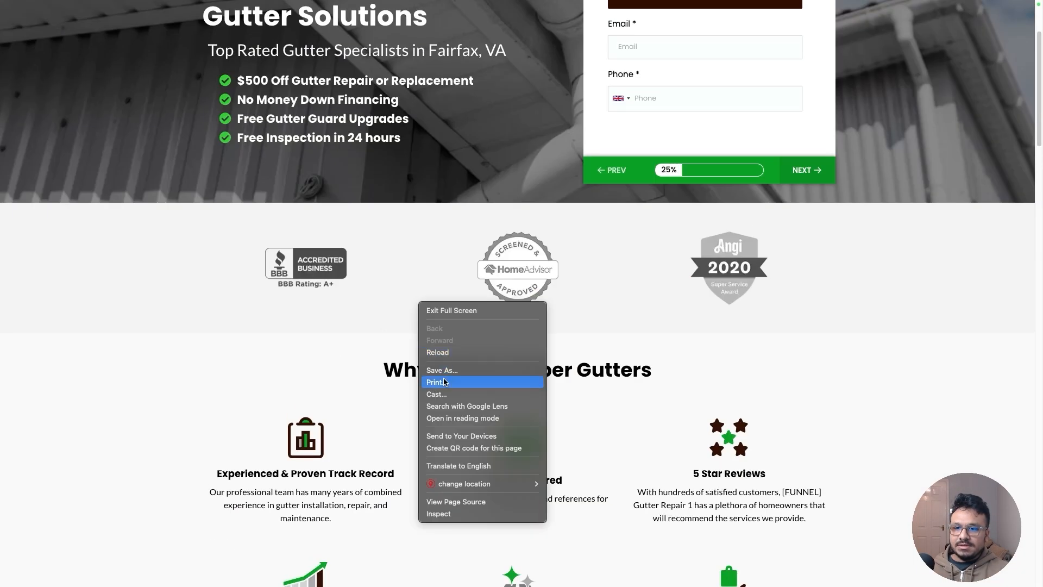
pyautogui.click(433, 517)
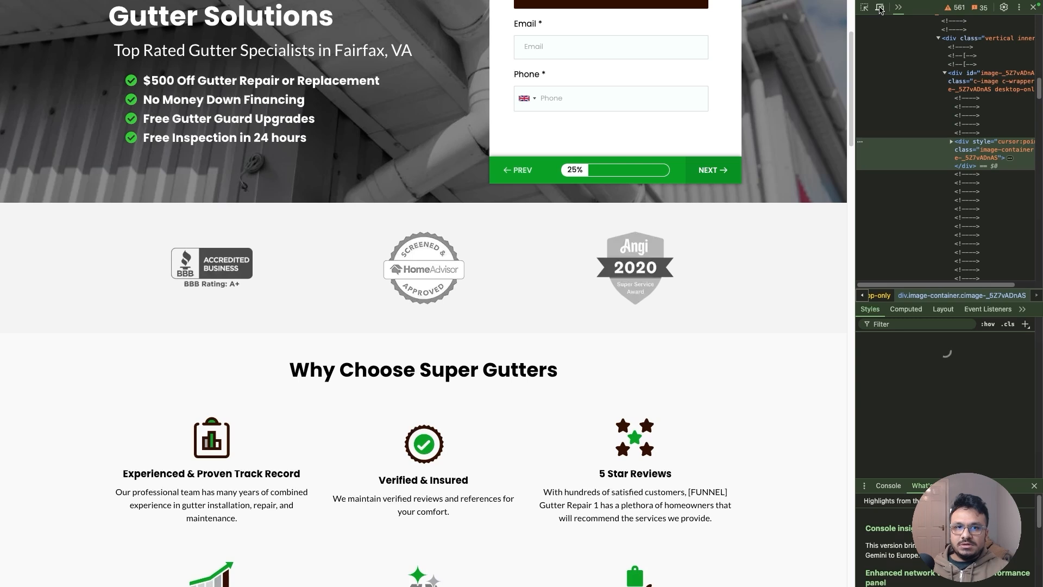
pyautogui.click(881, 10)
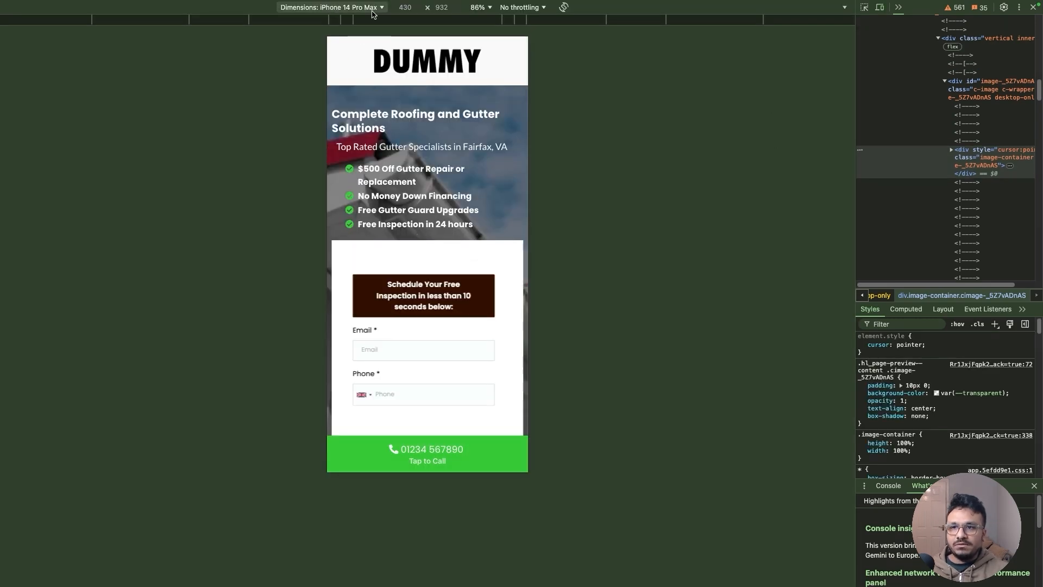
# Examine the mobile layout of the page, including the trust badges, map, service areas and sticky call bar
pyautogui.scroll(-5, 396, 227)
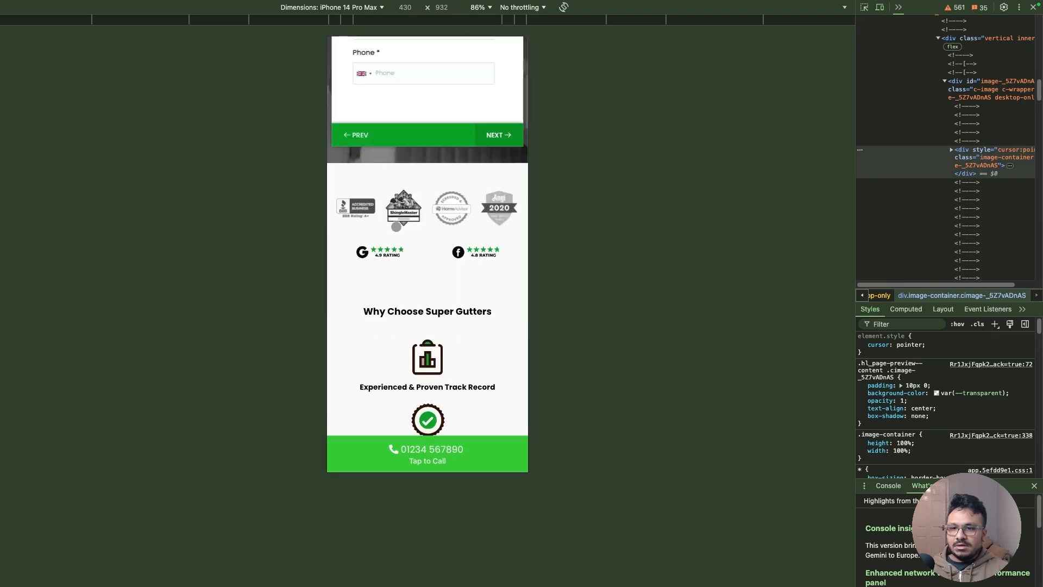
pyautogui.scroll(-20, 396, 227)
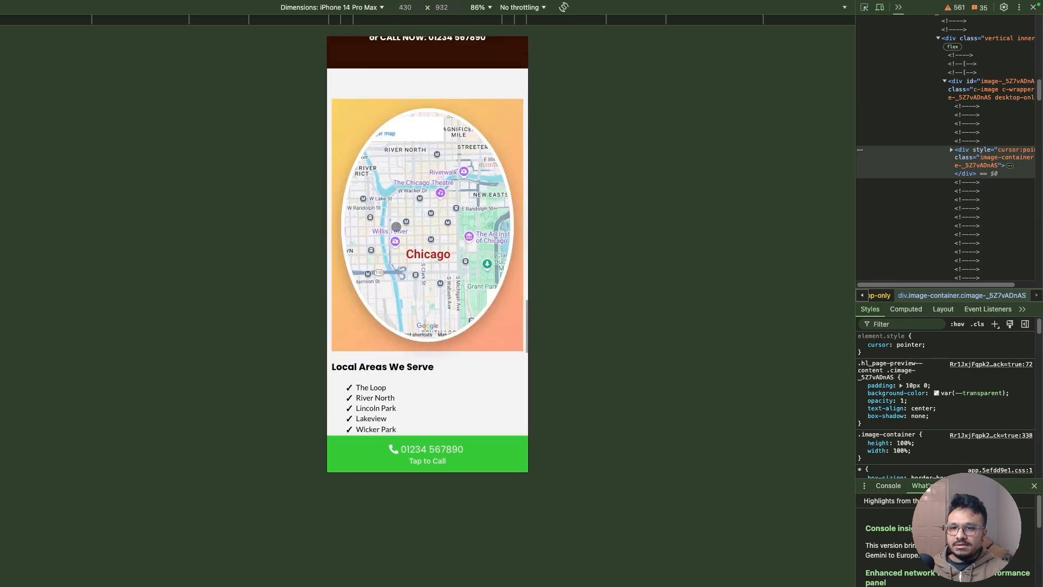
pyautogui.scroll(-10, 396, 227)
pyautogui.scroll(8, 396, 227)
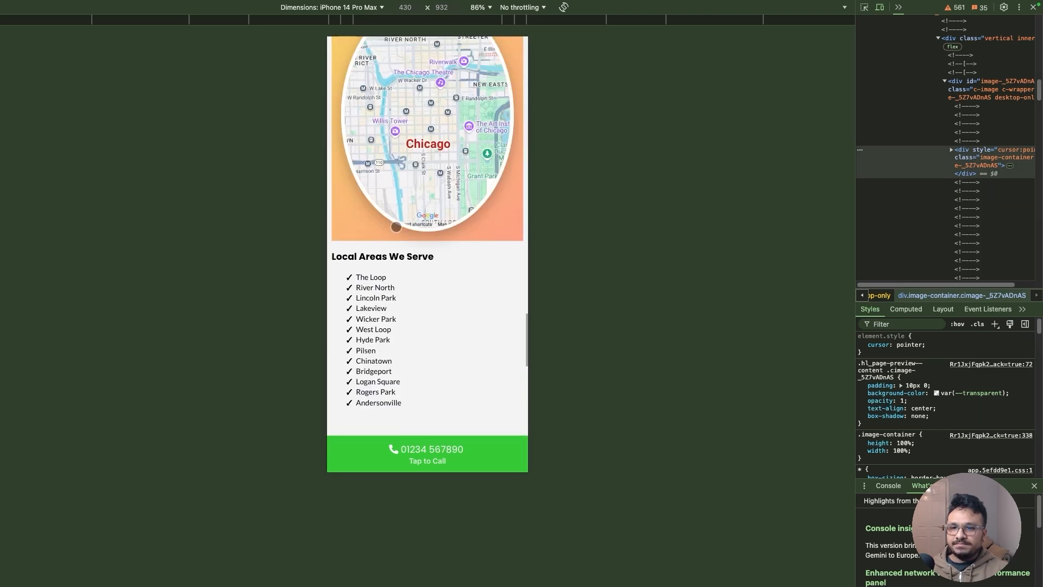
pyautogui.scroll(15, 397, 226)
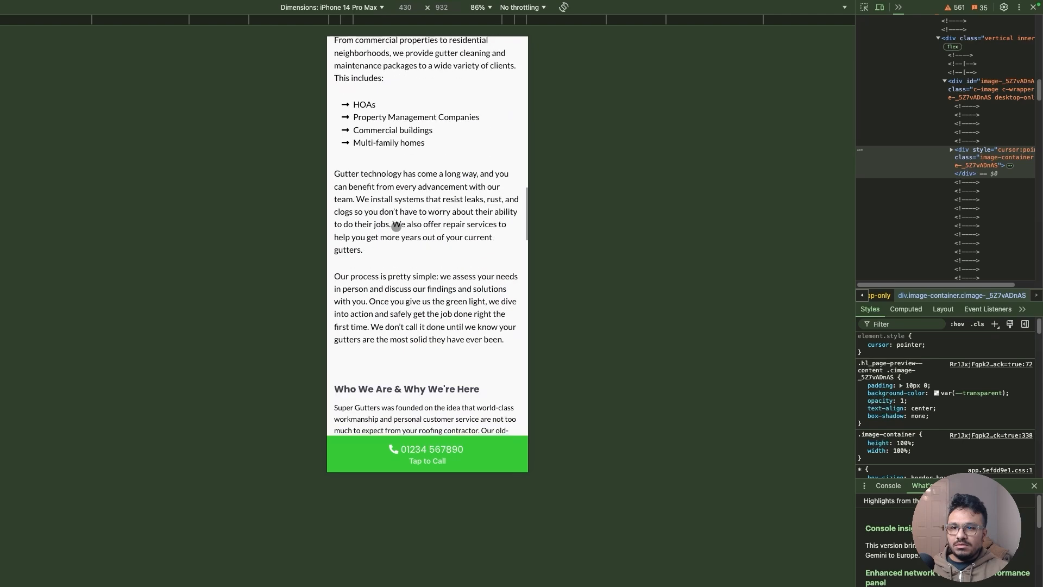
pyautogui.scroll(15, 396, 226)
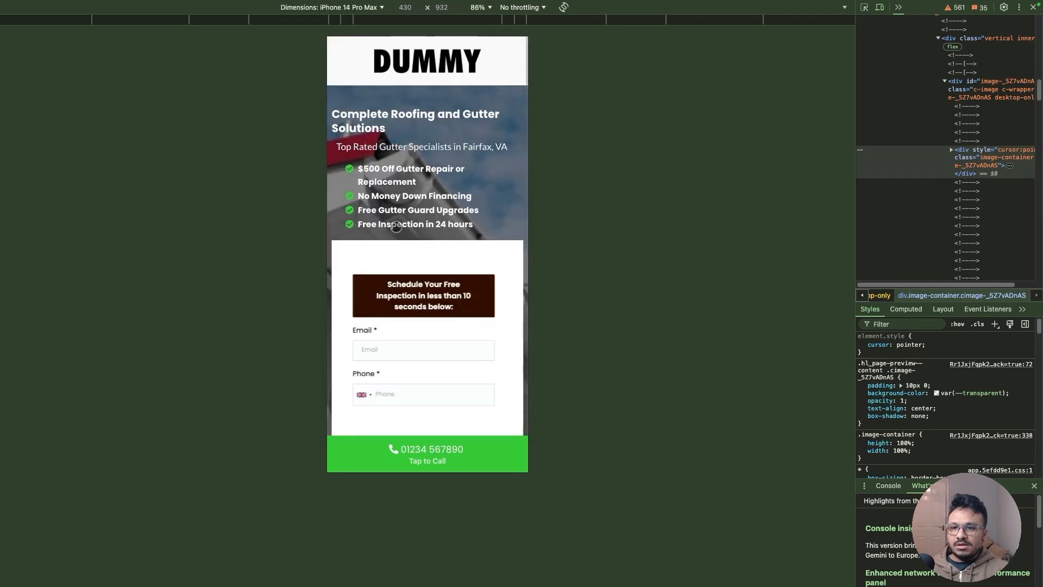
pyautogui.scroll(-8, 396, 227)
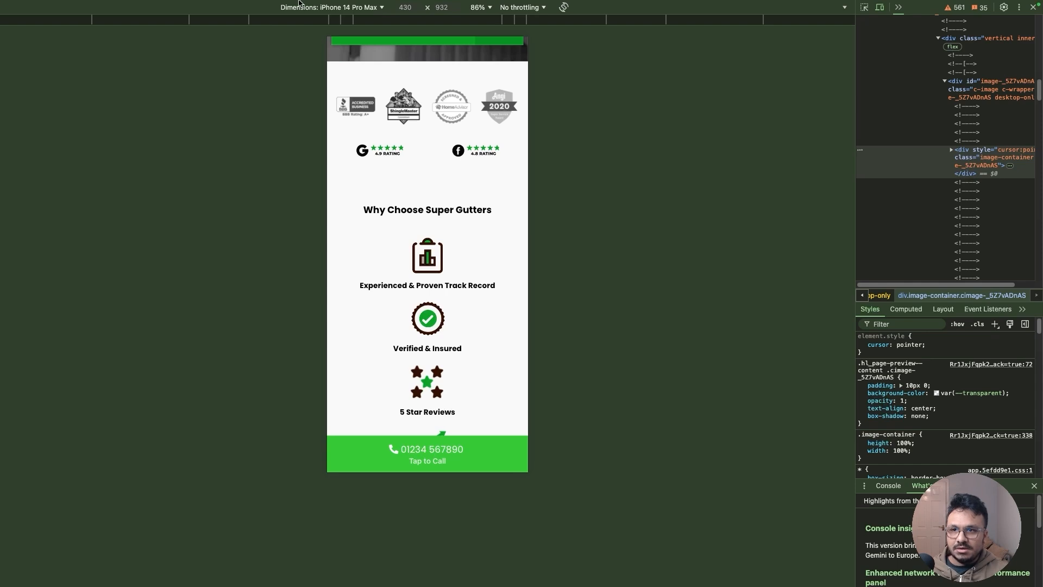
# Switch to the page editor, display the mobile version, and open the advanced settings of the Tap to Call section
pyautogui.click(239, 24)
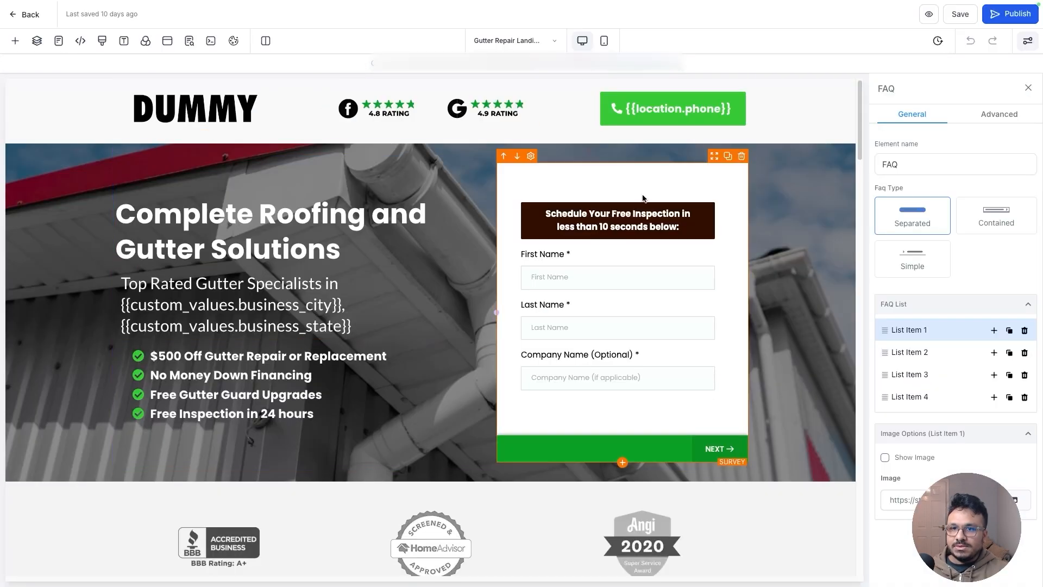
pyautogui.click(604, 41)
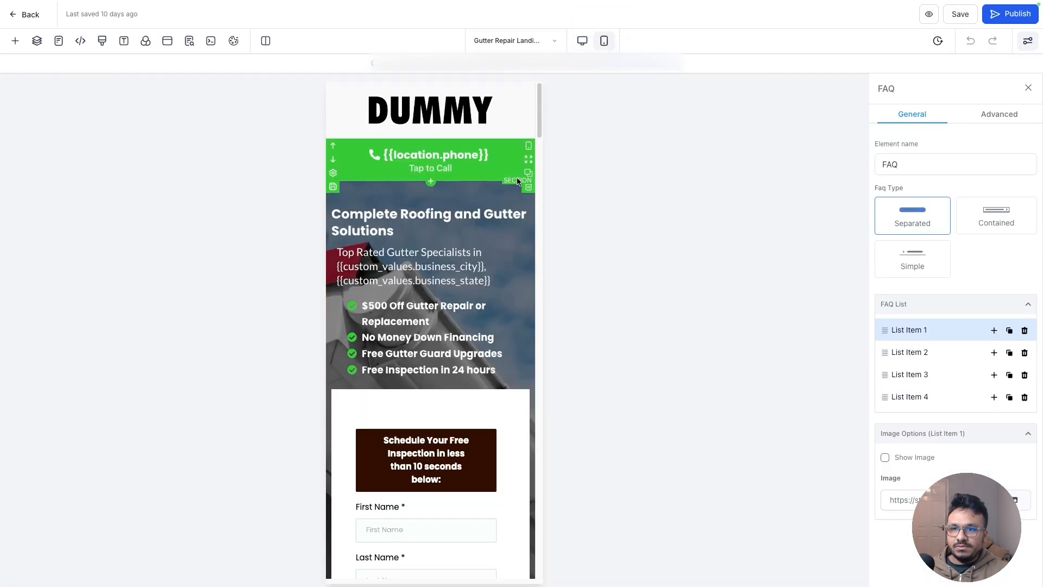
pyautogui.click(513, 180)
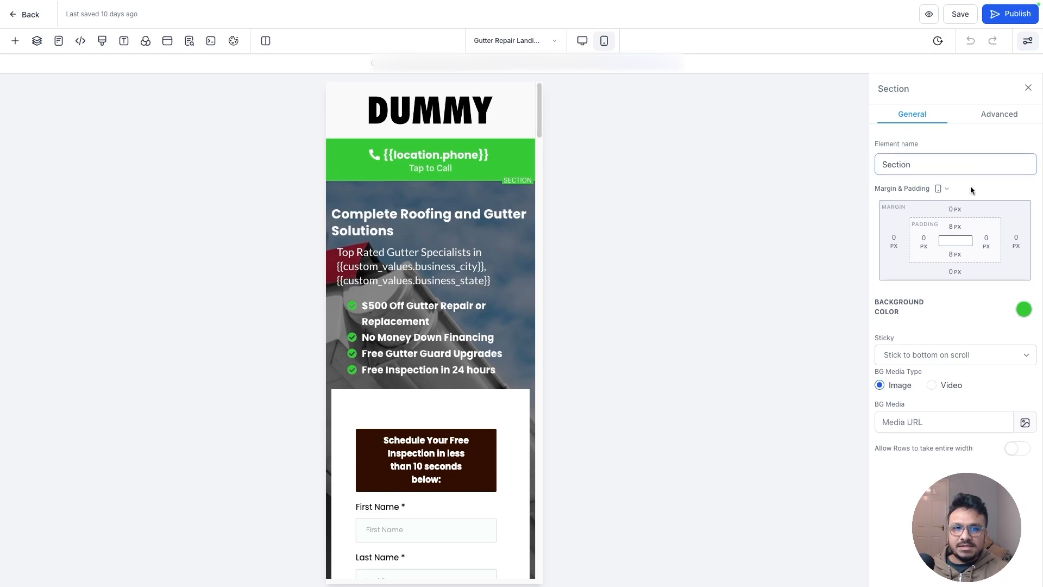
pyautogui.click(999, 114)
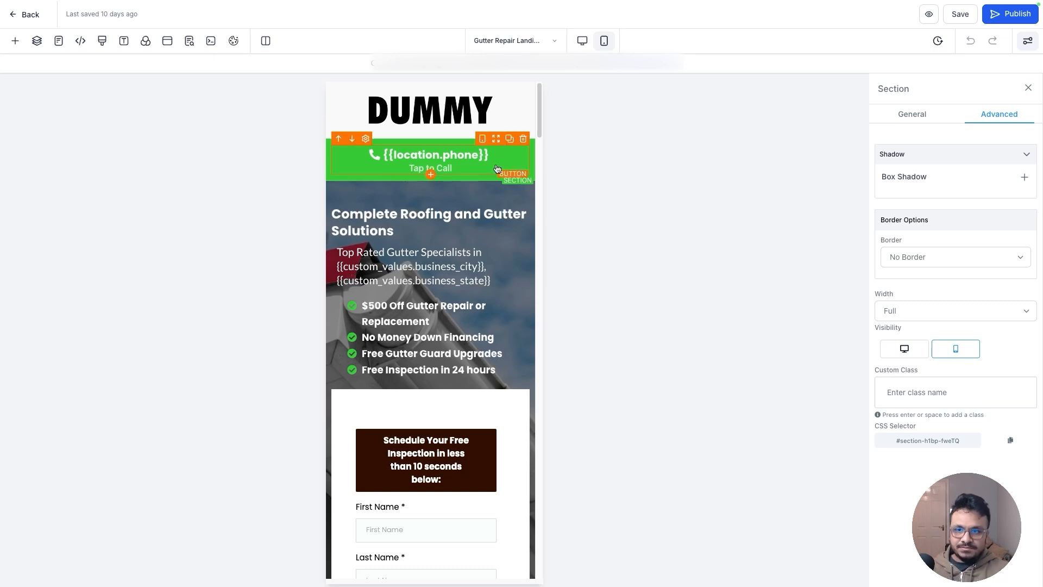
# View the Tap to Call button's settings, and set its section's sticky option to Stick to bottom on scroll
pyautogui.click(464, 163)
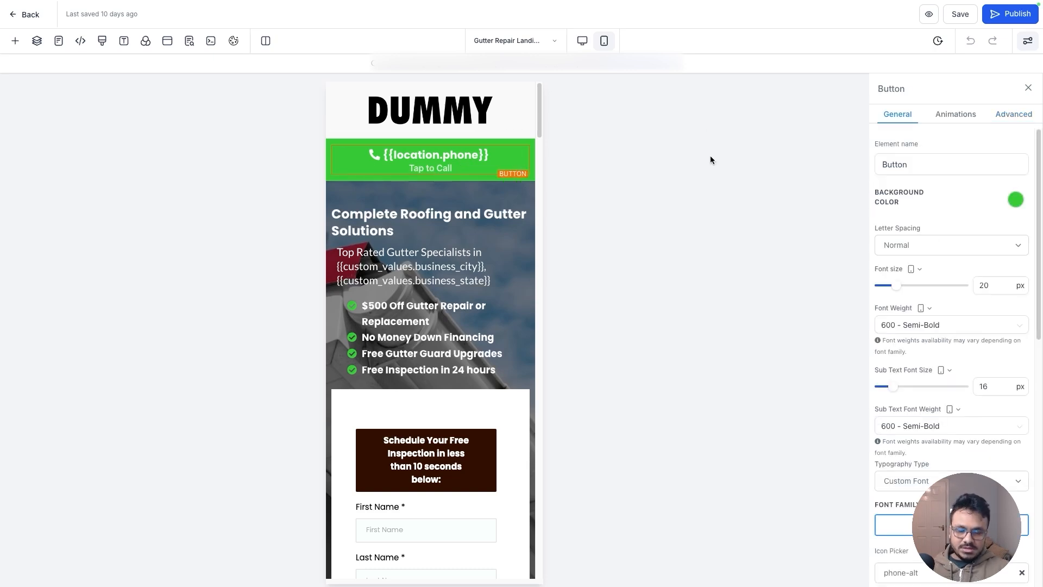
pyautogui.click(454, 179)
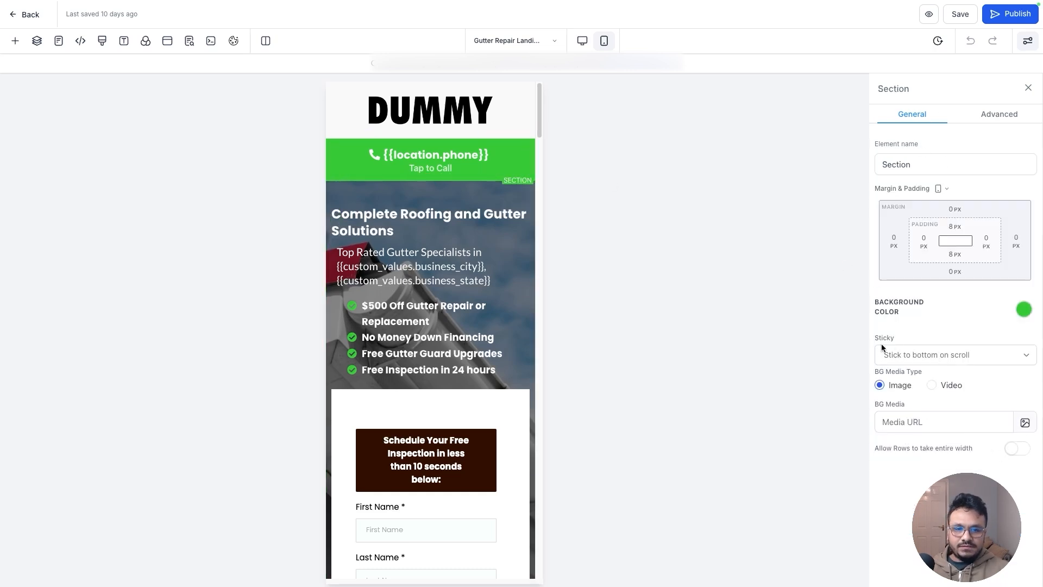
pyautogui.click(902, 357)
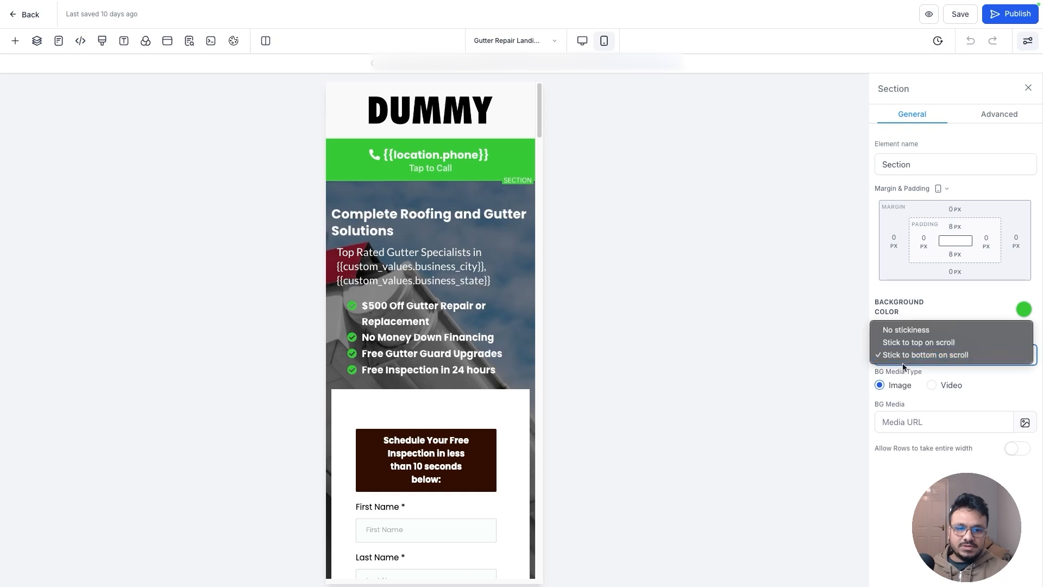
pyautogui.click(922, 353)
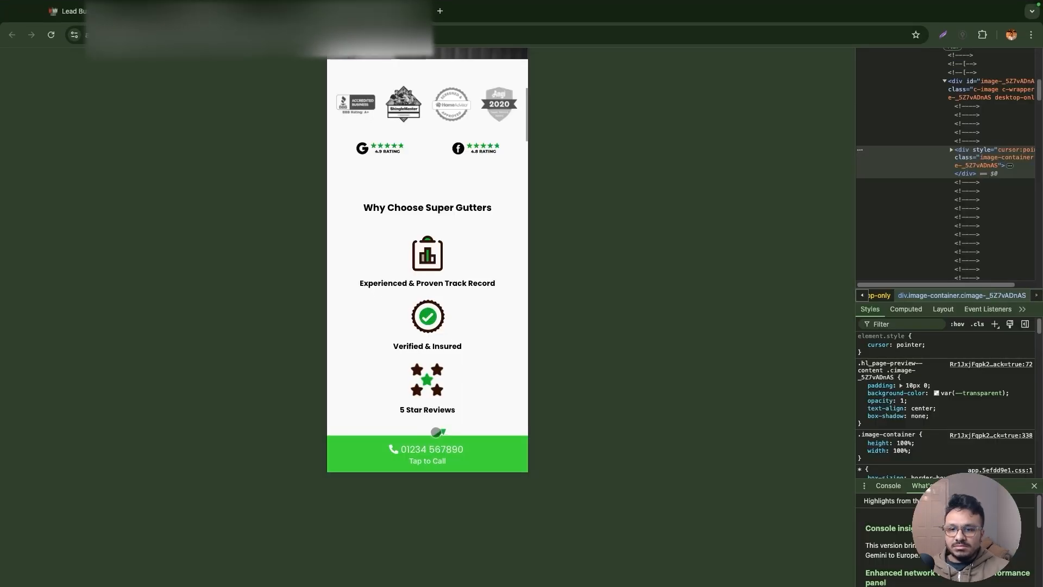
# Check the sticky call bar along the full length of the live mobile page, and close the developer tools
pyautogui.scroll(-20, 435, 429)
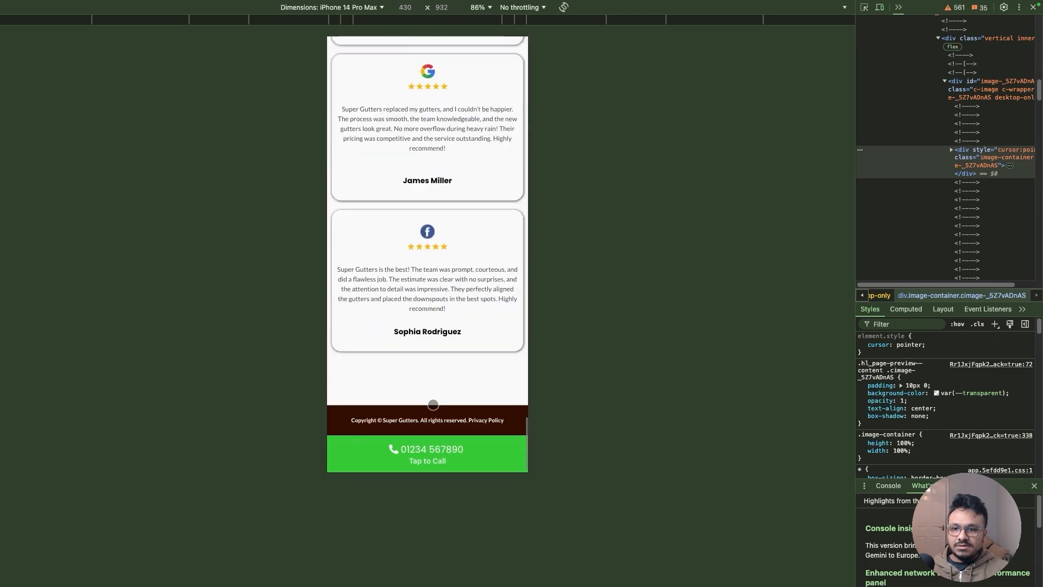
pyautogui.scroll(20, 433, 405)
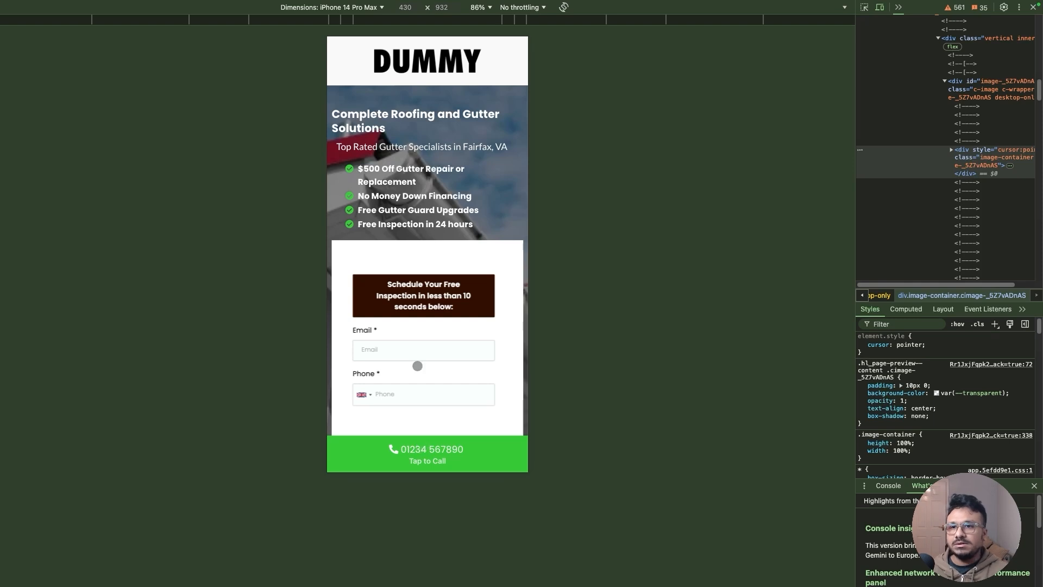
pyautogui.scroll(-20, 413, 349)
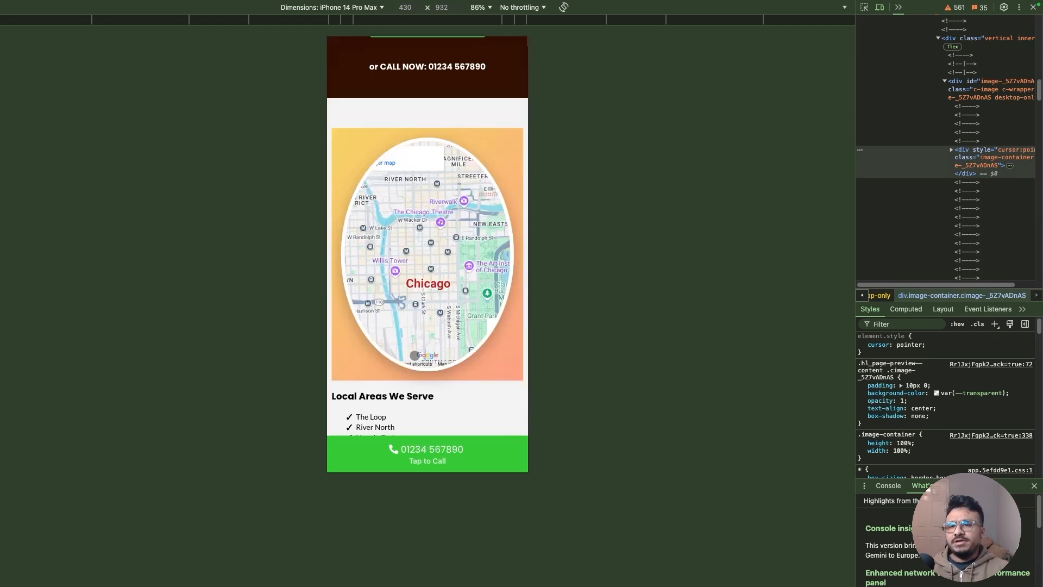
pyautogui.scroll(20, 428, 306)
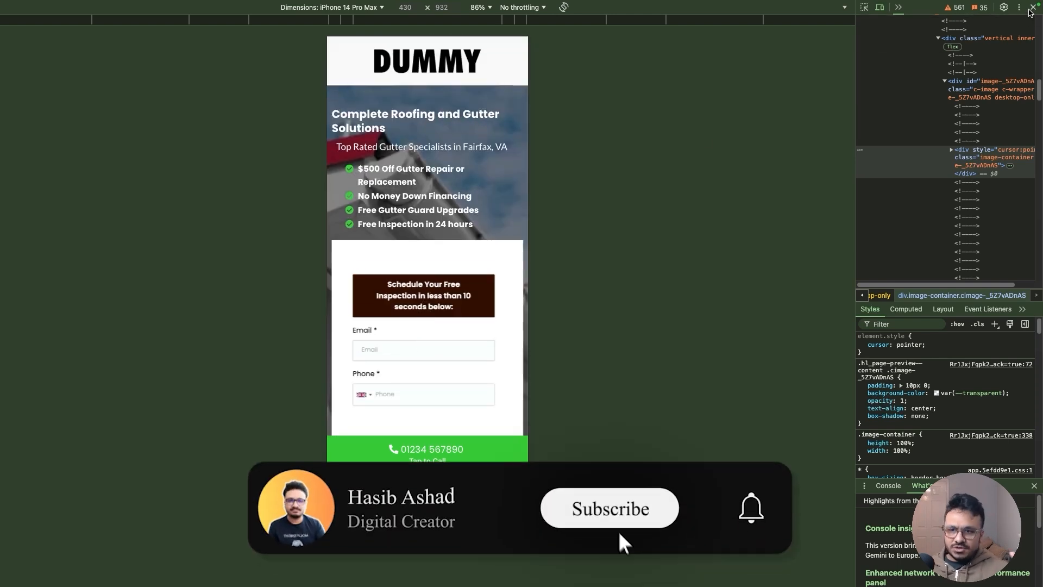
pyautogui.click(1031, 10)
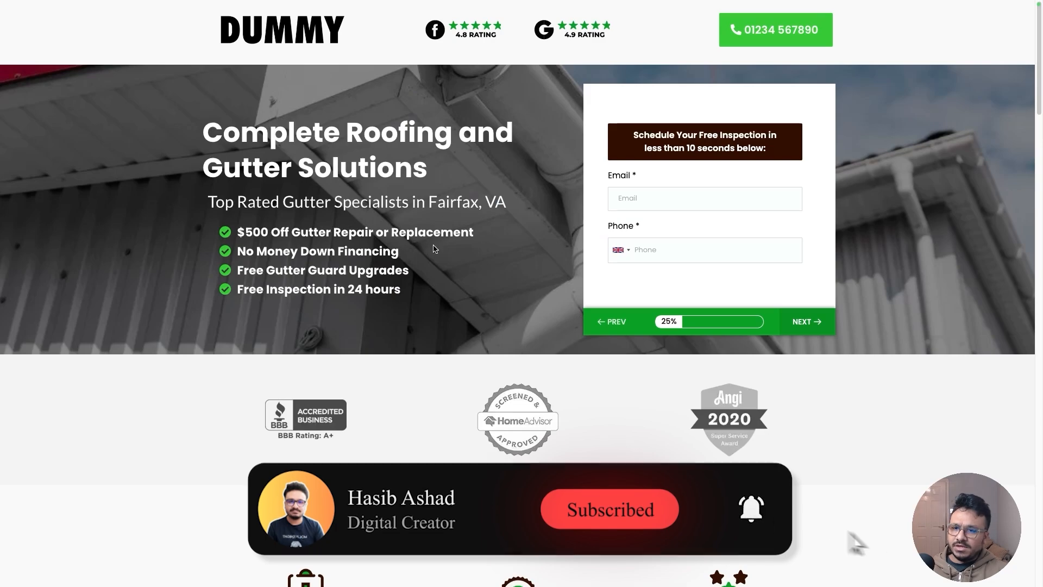